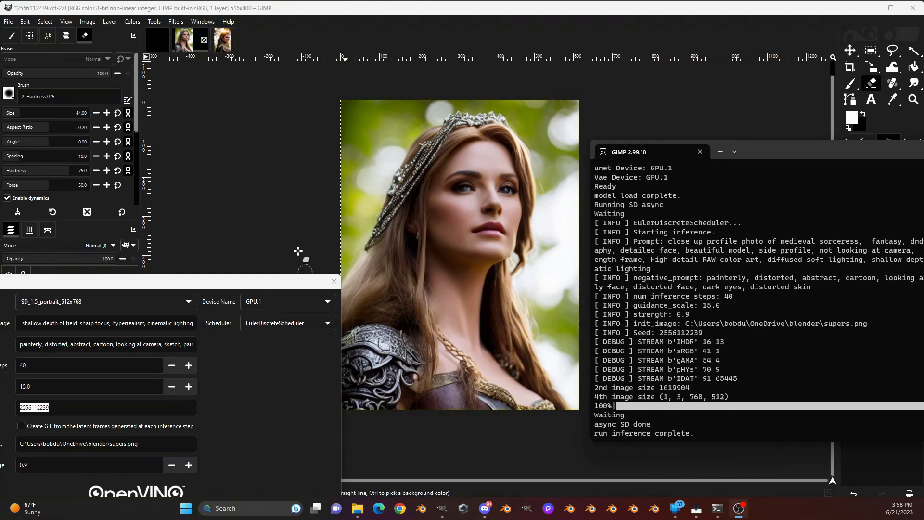
Step: Look through the OpenVINO AI plugins available for the Stable Diffusion layer
left_click(110, 22)
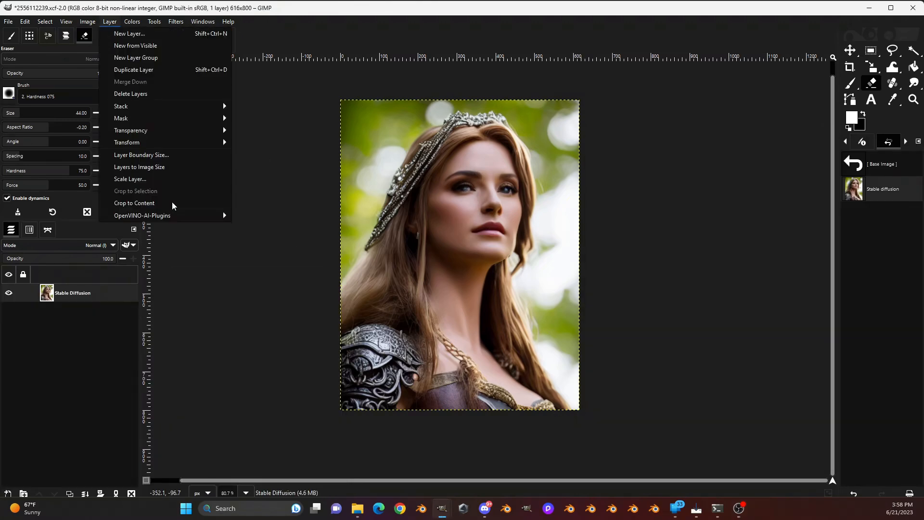
mouse_move(176, 217)
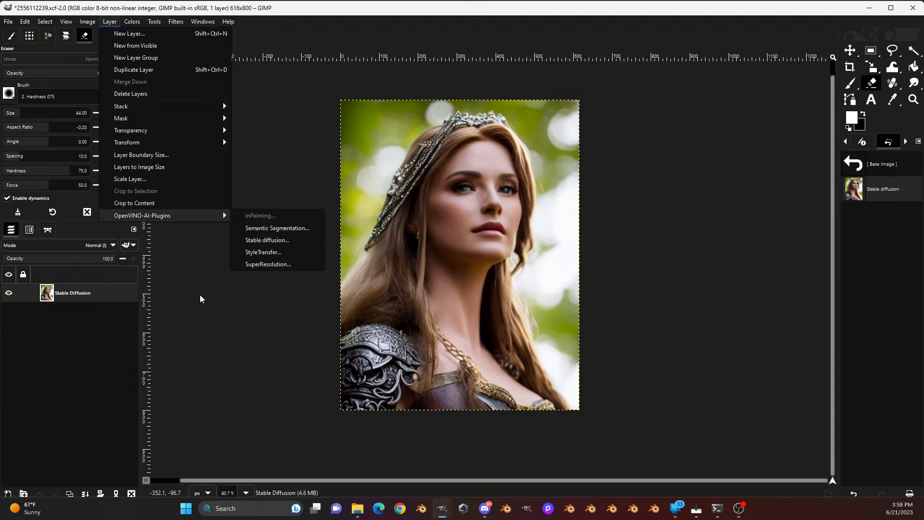
left_click(206, 506)
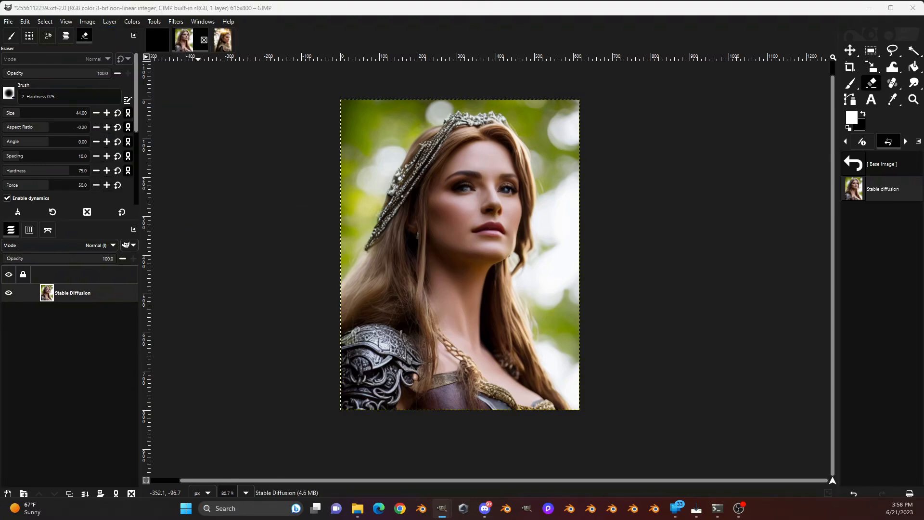
left_click(188, 49)
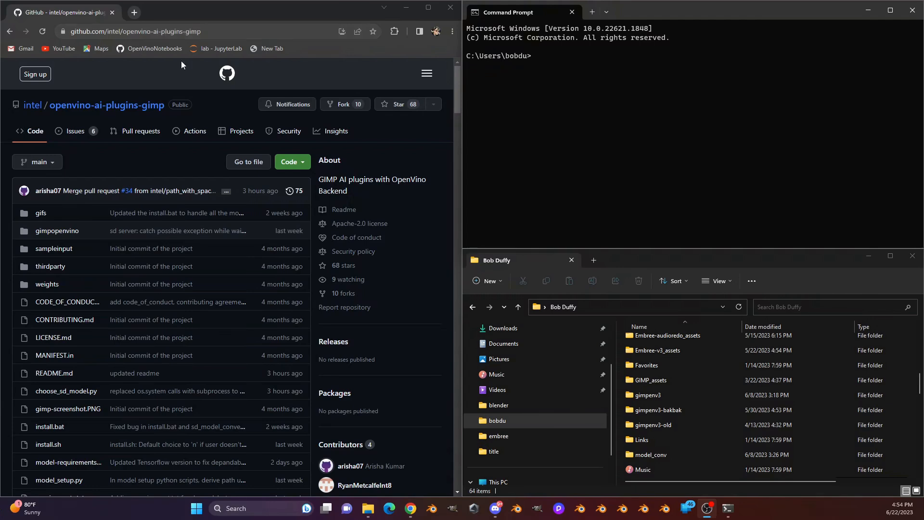
Step: Find and read the Windows installation steps in the README of the intel/openvino-ai-plugins-gimp repository
scroll(166, 222, "down", 1)
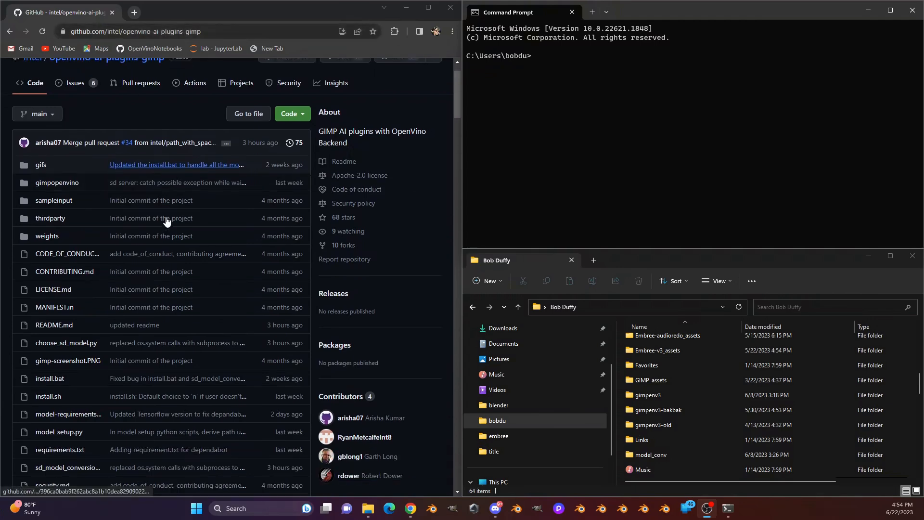
scroll(166, 222, "down", 7)
scroll(166, 221, "down", 4)
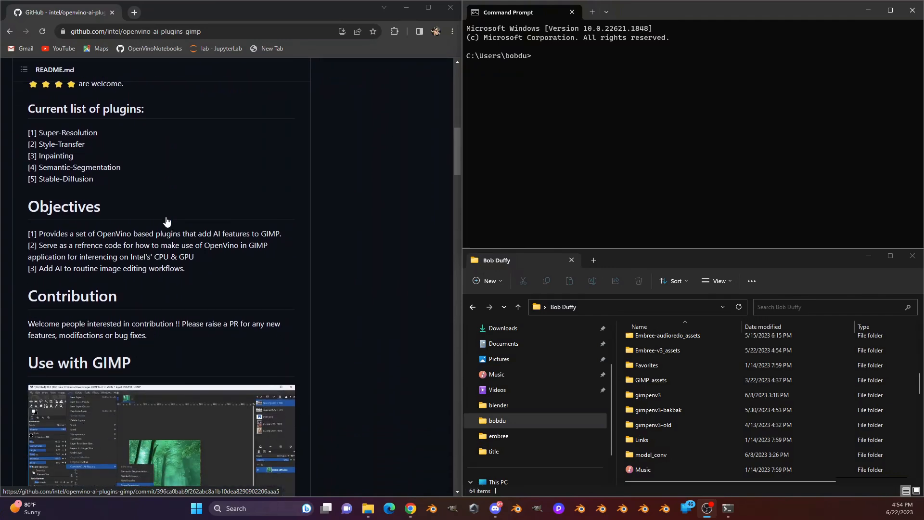
scroll(166, 221, "down", 7)
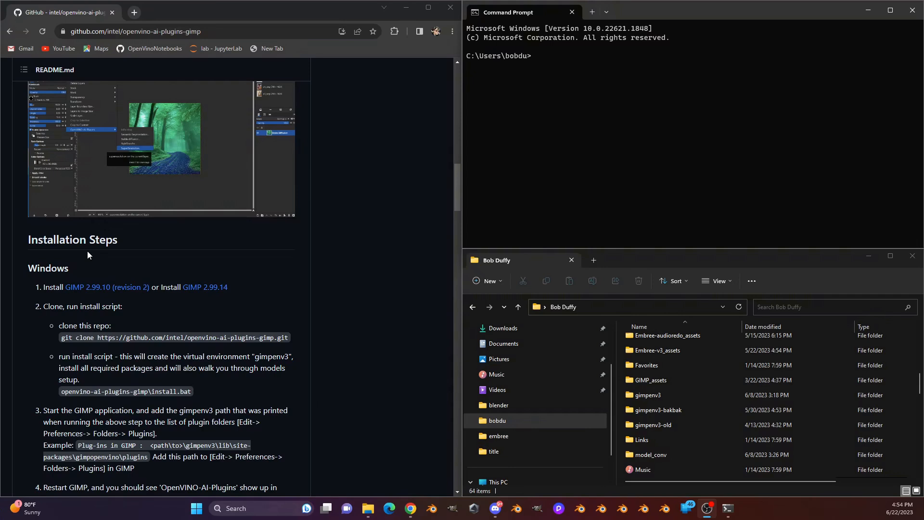
scroll(87, 254, "down", 1)
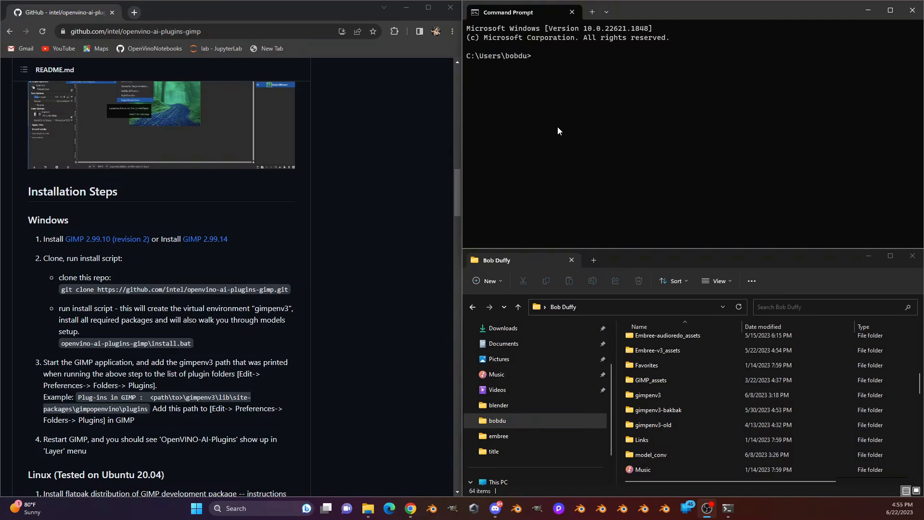
scroll(118, 260, "down", 1)
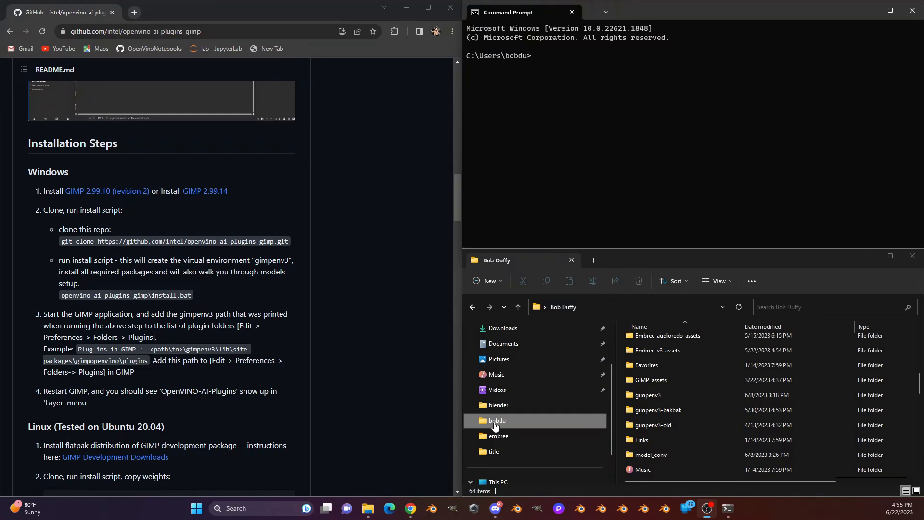
Step: Rename the existing openvino-ai-plugins-gimp folder in the user's home directory as 6.22
scroll(758, 392, "up", 1)
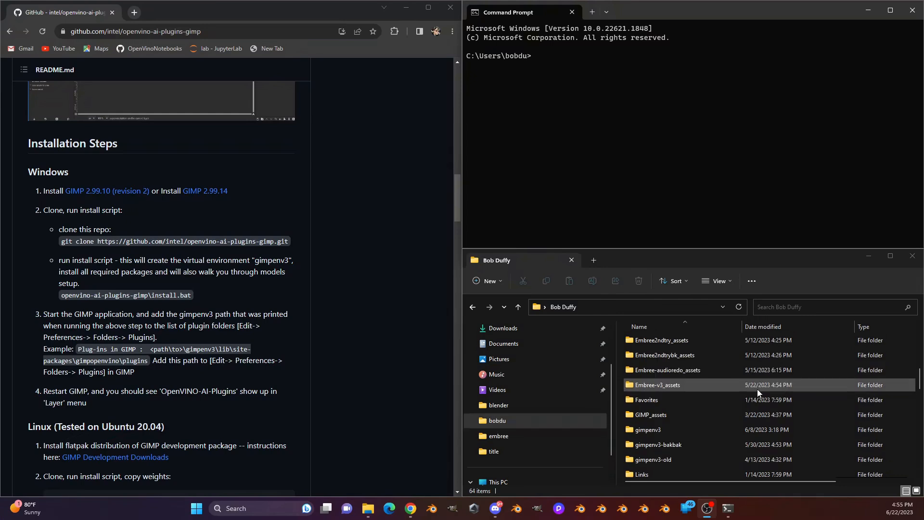
scroll(749, 399, "down", 3)
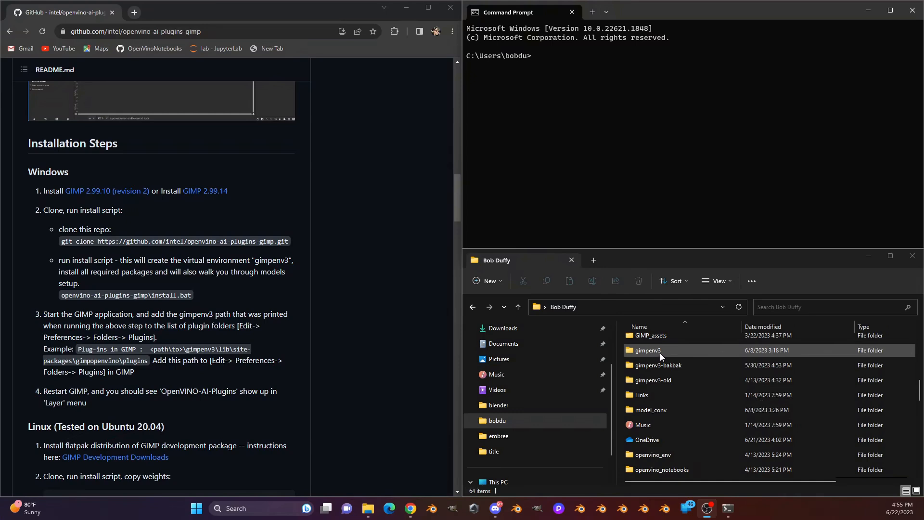
scroll(671, 375, "down", 1)
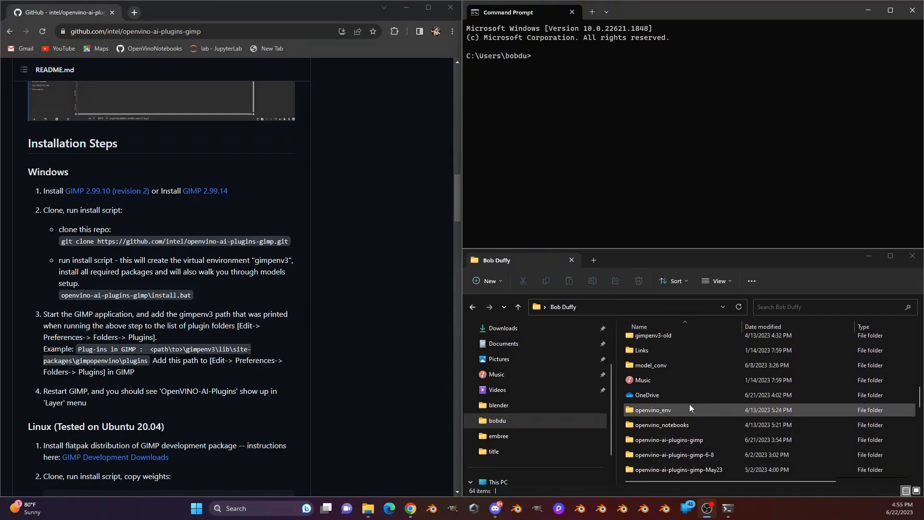
right_click(694, 442)
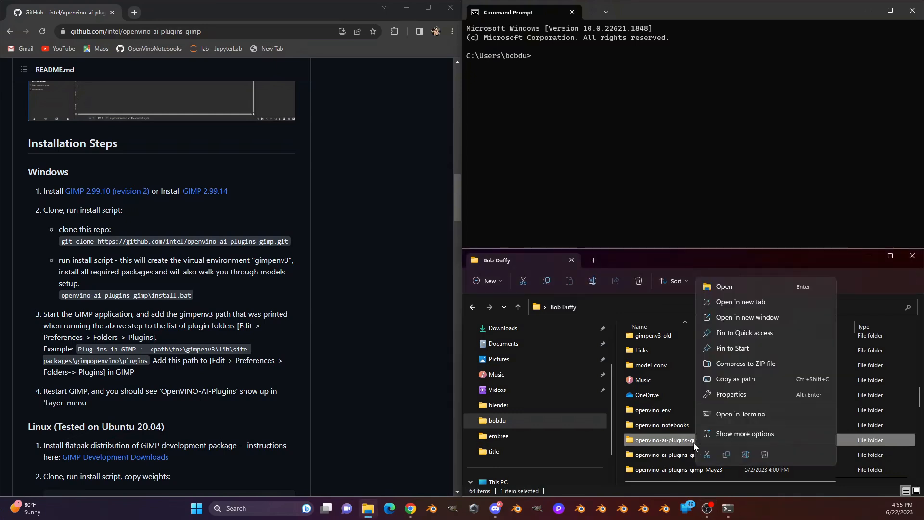
left_click(764, 432)
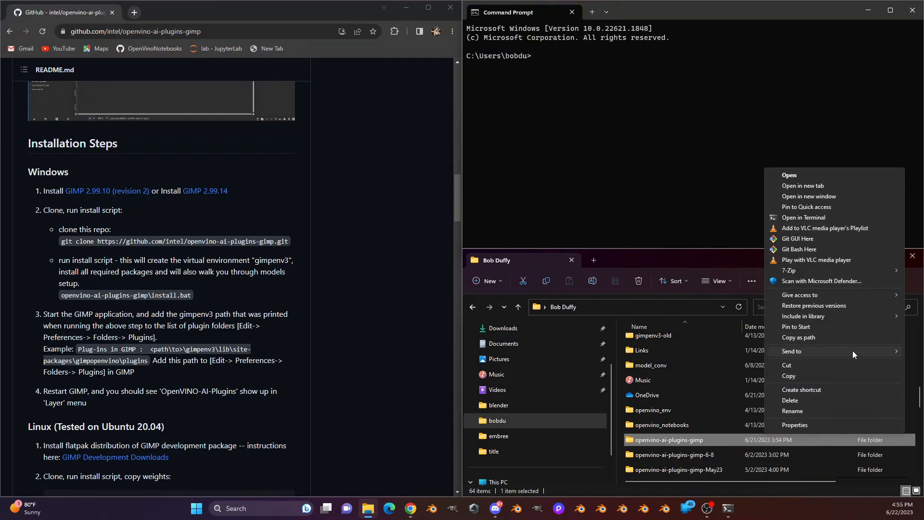
left_click(850, 410)
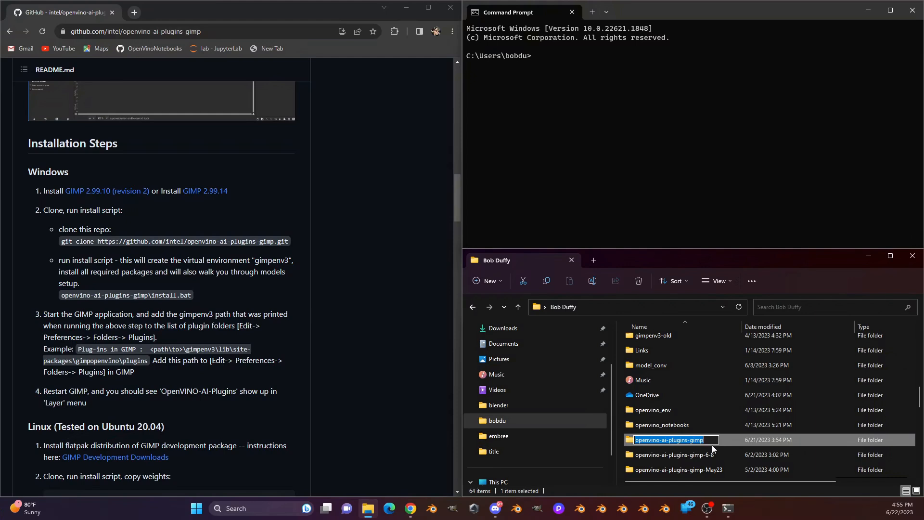
type("6.22")
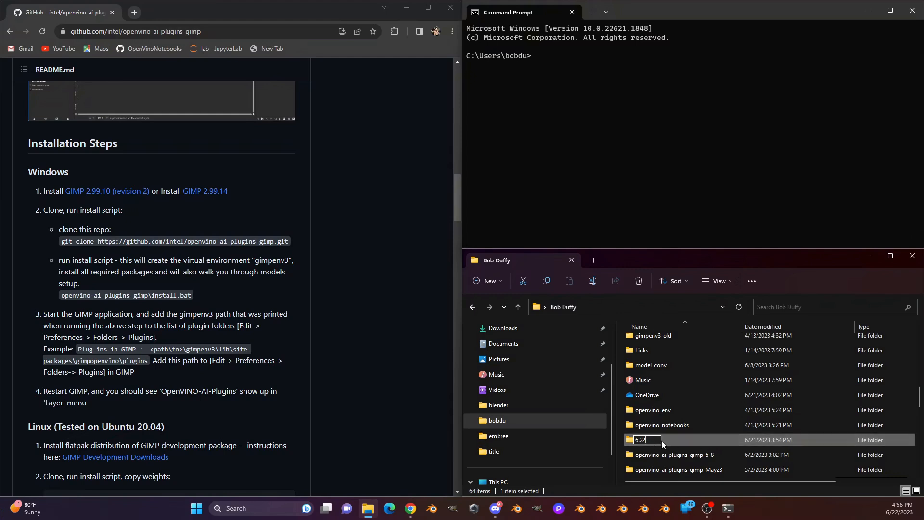
left_click(736, 490)
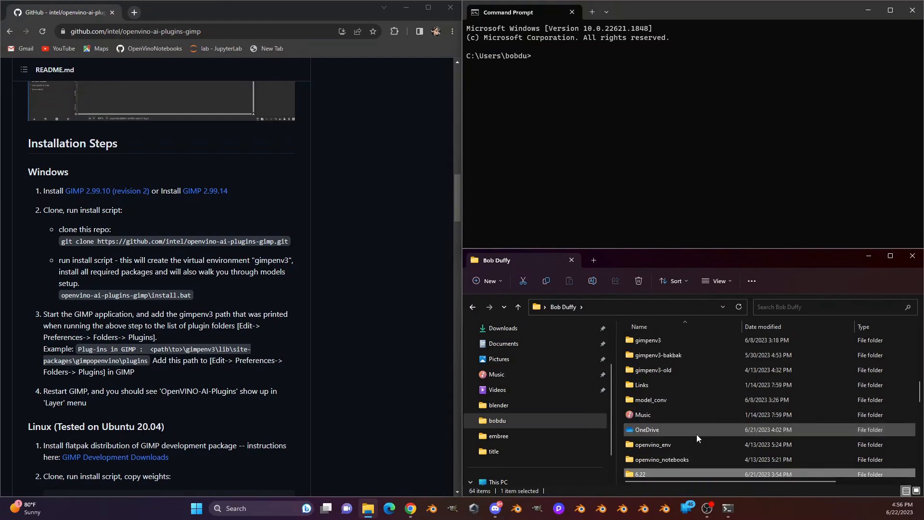
Step: Rename the existing gimpenv3 folder as gimpenv3.6.22
scroll(697, 434, "up", 1)
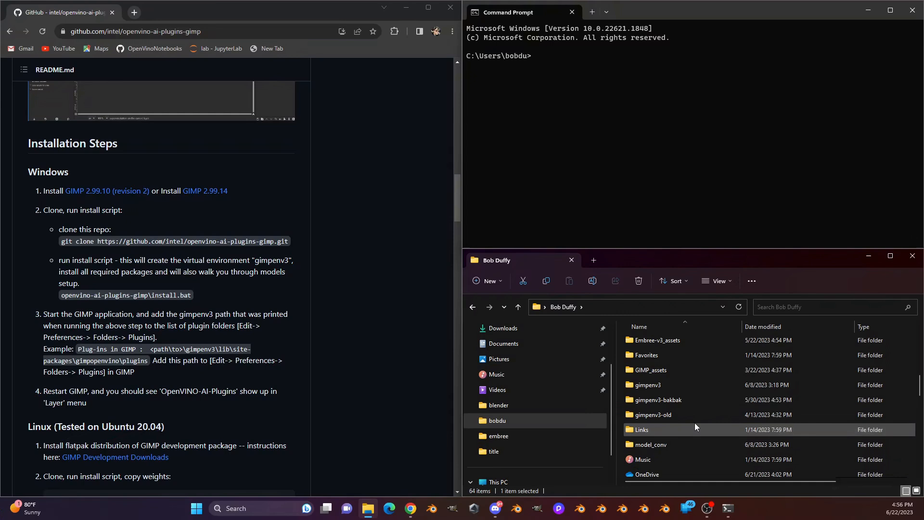
right_click(658, 385)
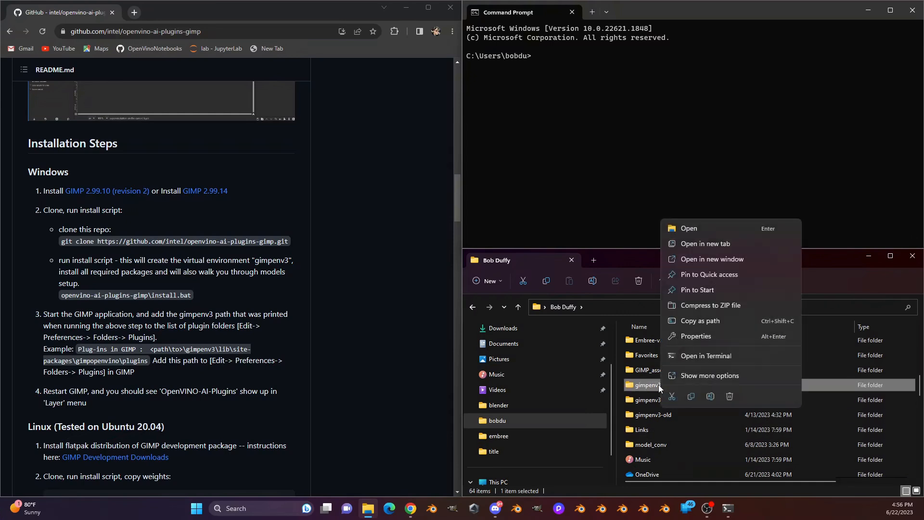
left_click(730, 380)
left_click(782, 360)
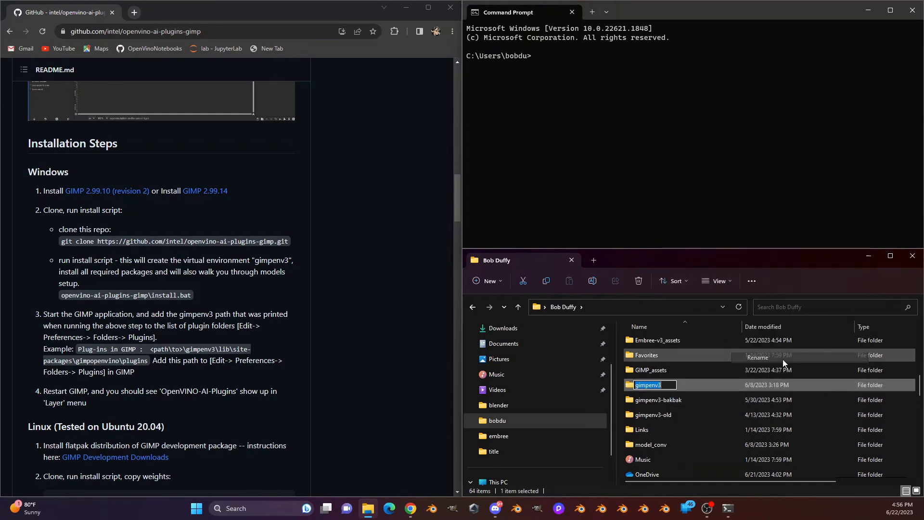
left_click(672, 386)
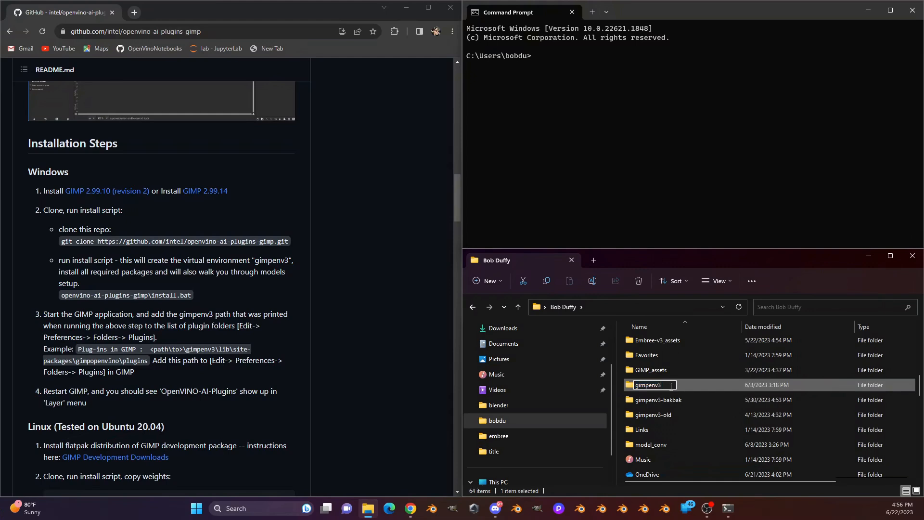
type(".6.22")
left_click(728, 439)
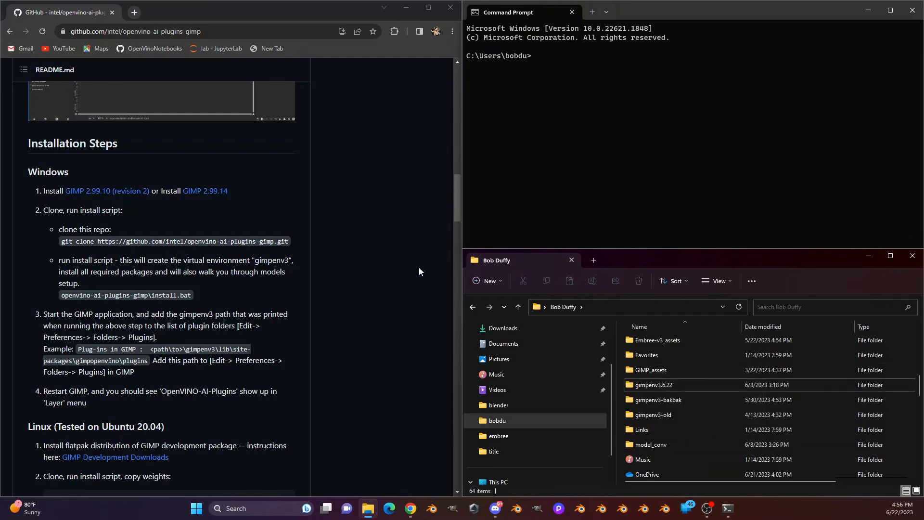
left_click(100, 244)
triple_click(100, 243)
key("ctrl+c")
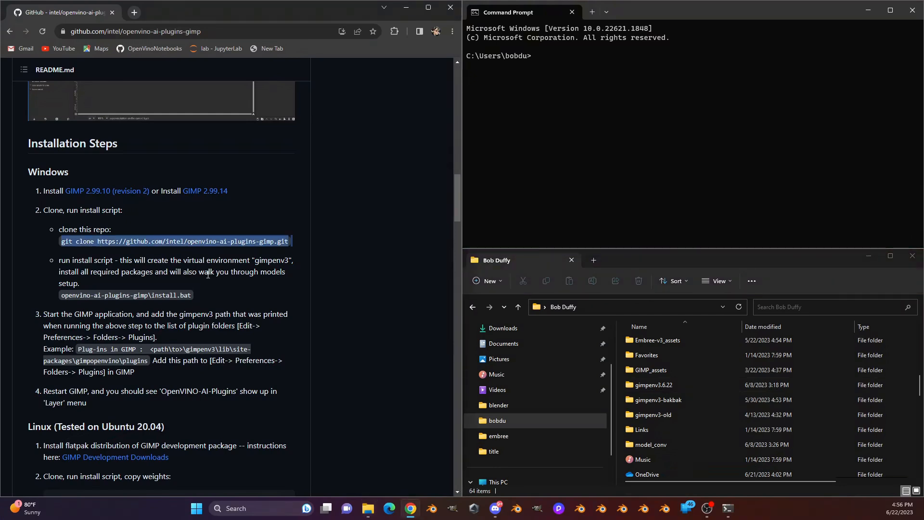
left_click(593, 102)
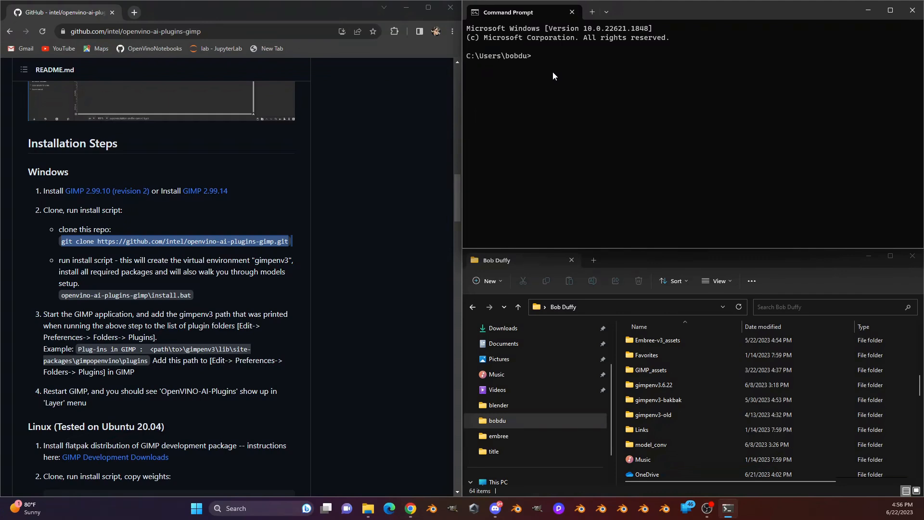
key("ctrl+v")
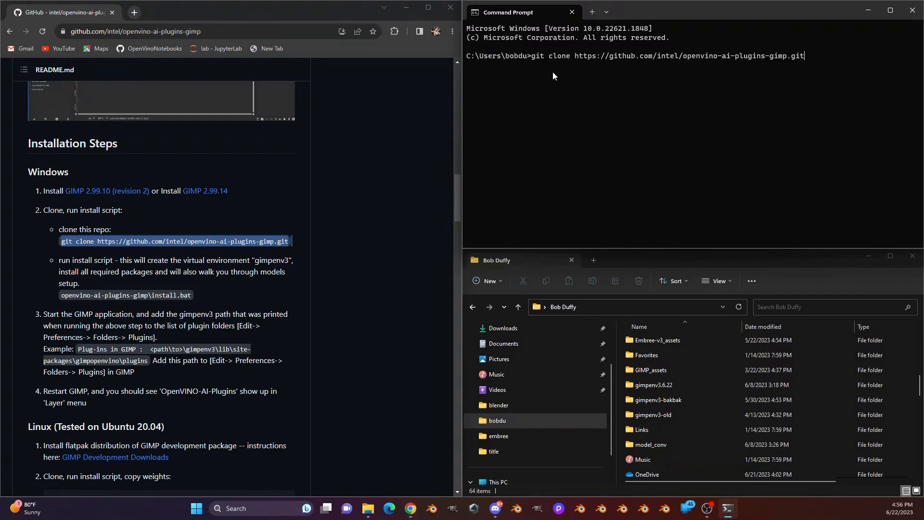
key("Return")
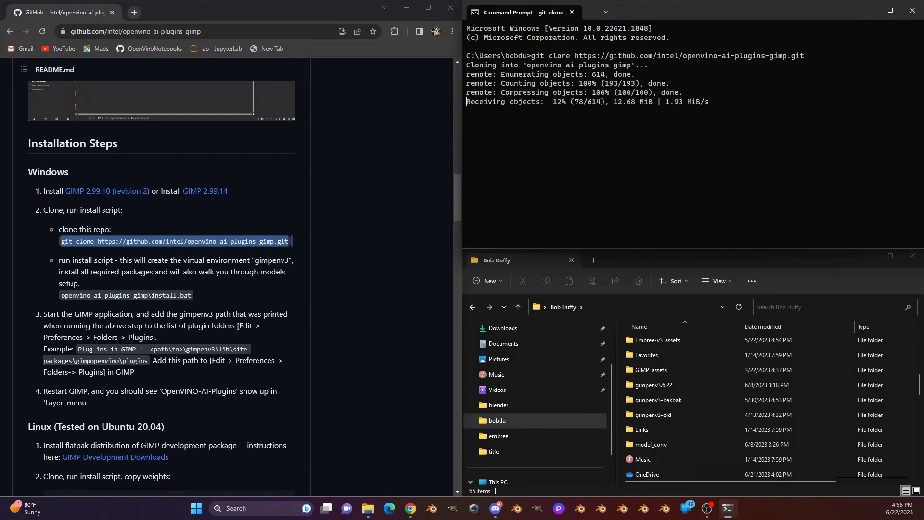
Step: Review the repository page from its file list through the README's Windows and Linux installation sections
scroll(273, 141, "up", 20)
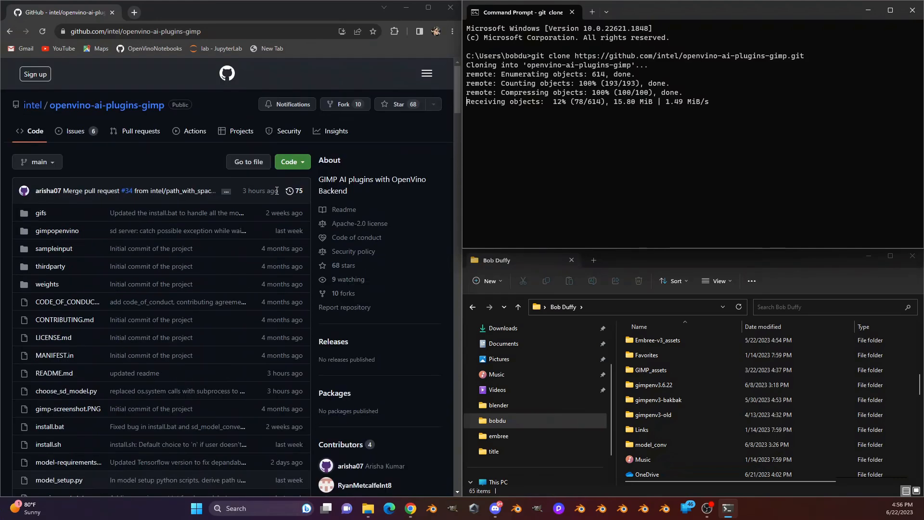
scroll(177, 235, "down", 3)
scroll(179, 240, "up", 3)
scroll(152, 227, "down", 2)
scroll(152, 227, "down", 16)
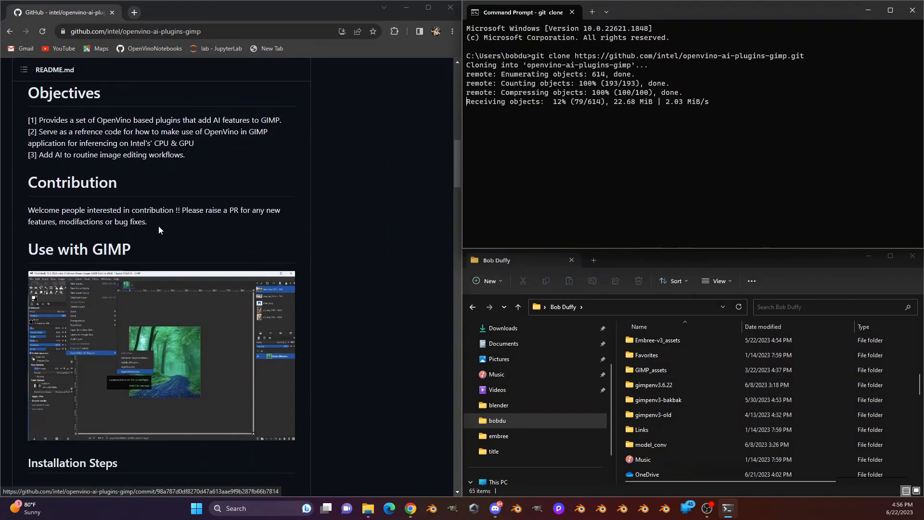
scroll(195, 239, "down", 7)
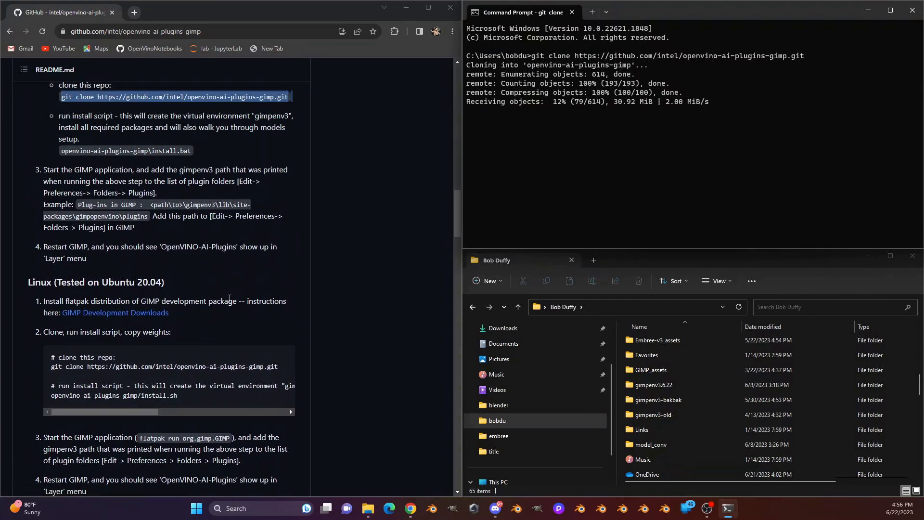
scroll(230, 300, "down", 1)
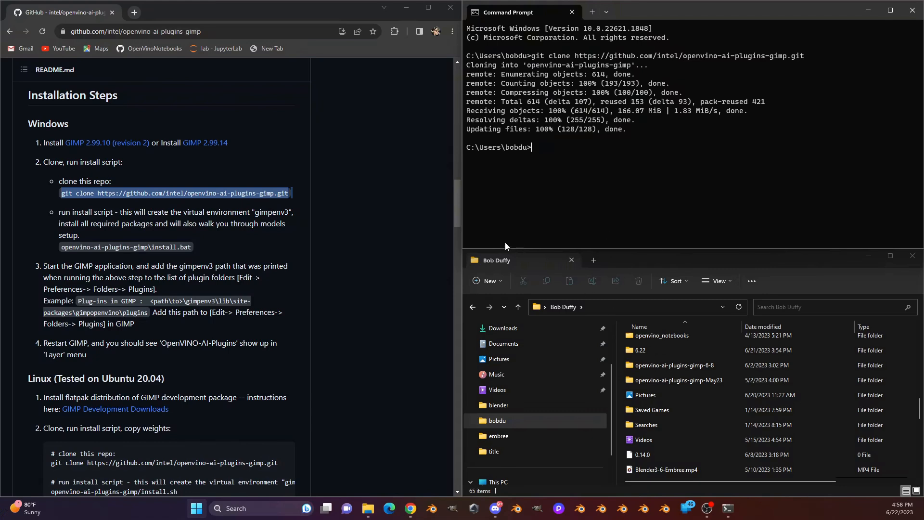
Step: Copy the install script path from the Windows steps and run openvino-ai-plugins-gimp\install.bat in Command Prompt
left_click(213, 249)
left_click_drag(208, 248, 60, 250)
key("ctrl+c")
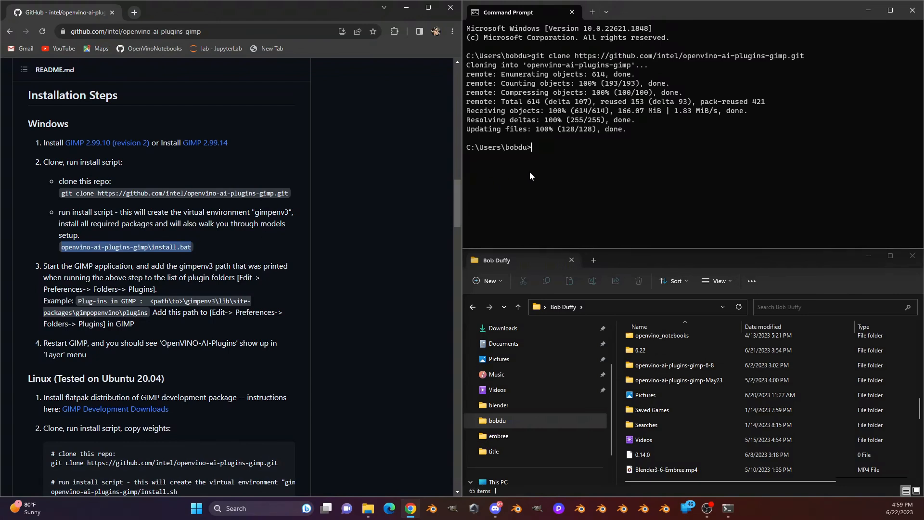
left_click(561, 149)
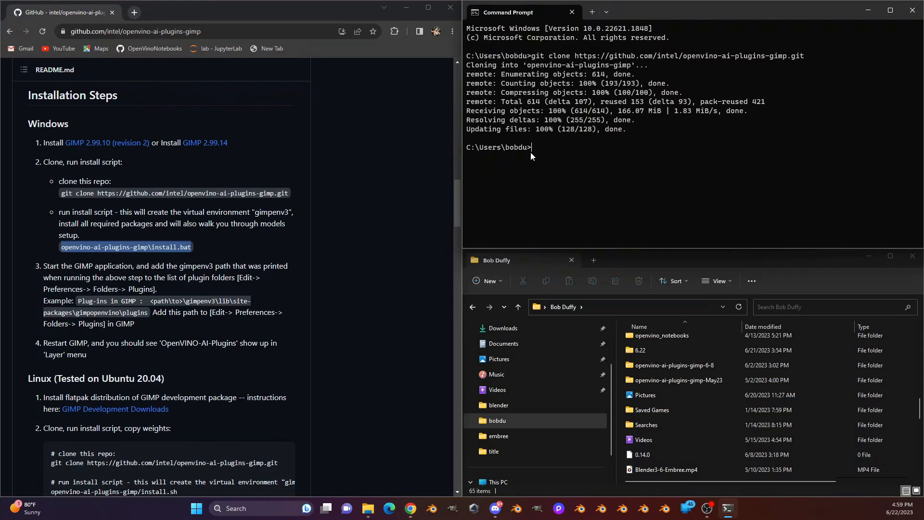
key("ctrl+v")
key("Return")
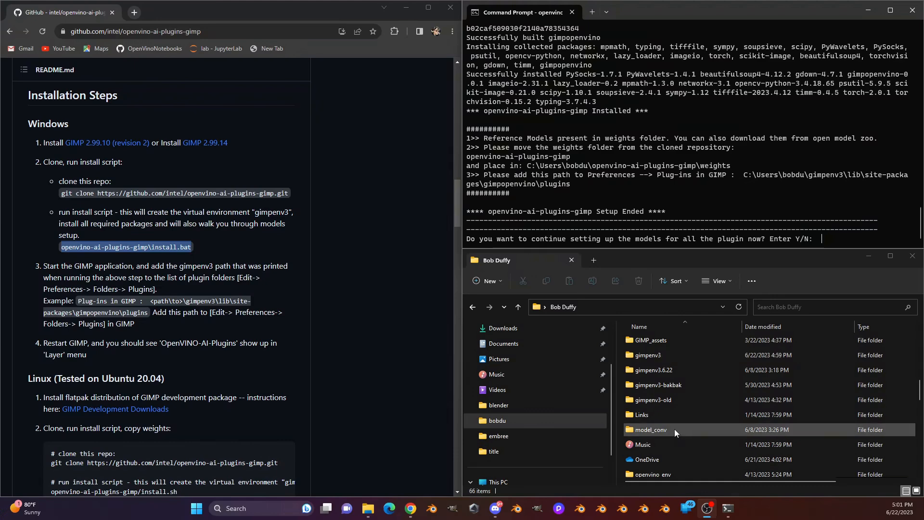
Step: Answer y to the install script's prompts to continue setting up the models for all the plugins
scroll(683, 433, "down", 2)
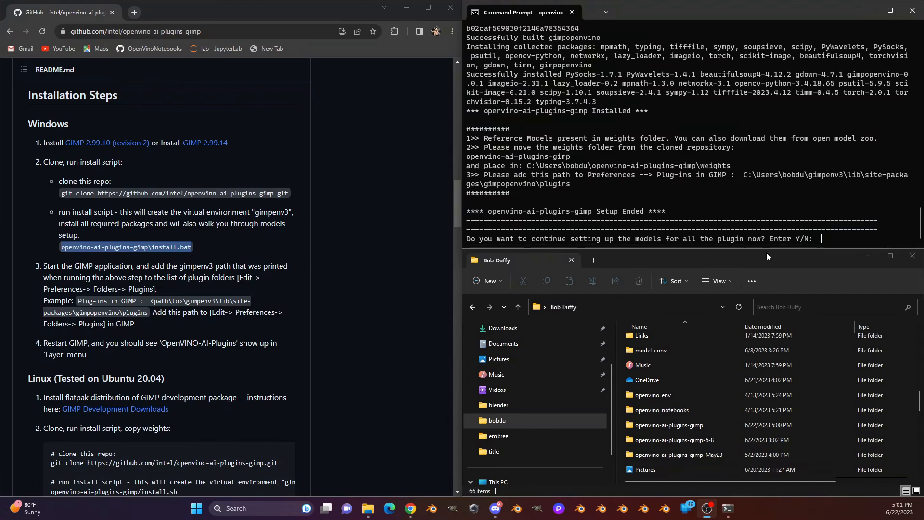
left_click(833, 235)
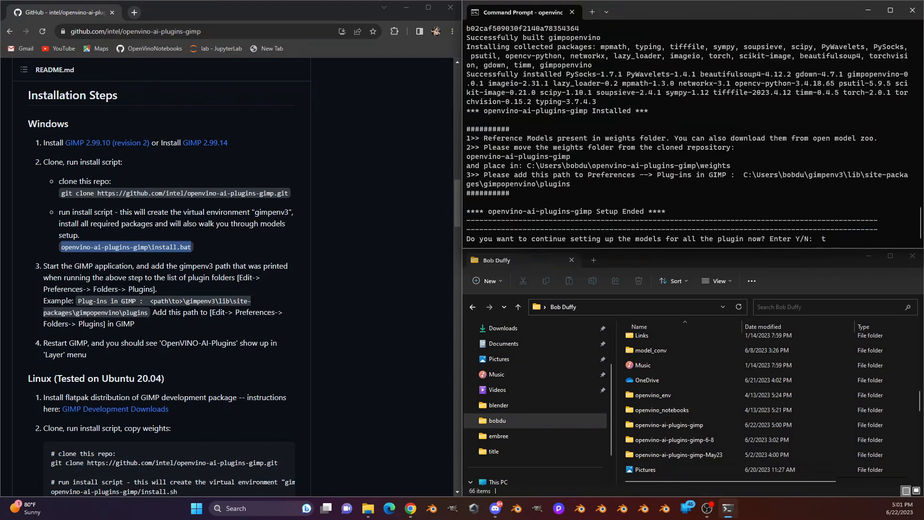
key("BackSpace")
type("y")
key("Return")
type("y")
key("Return")
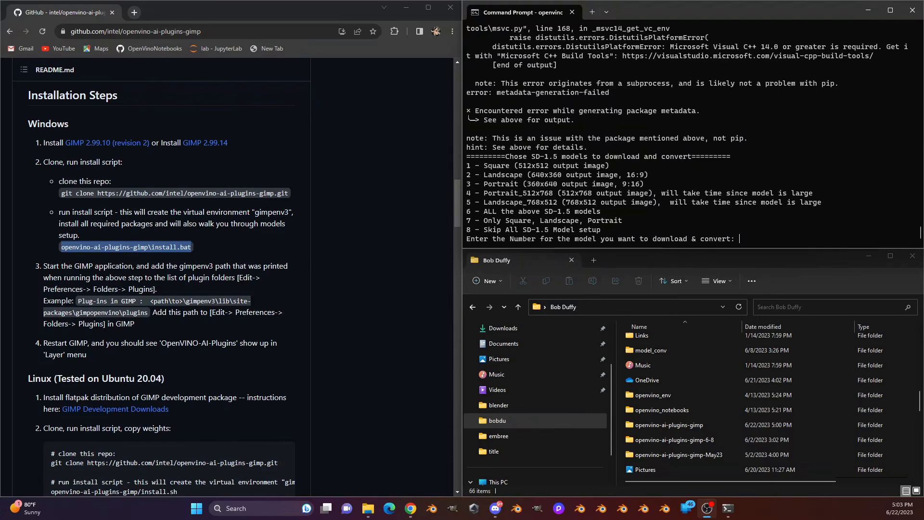
Step: Choose option 6, ALL the above SD-1.5 models, for download and conversion in the install script
left_click(755, 190)
type("6")
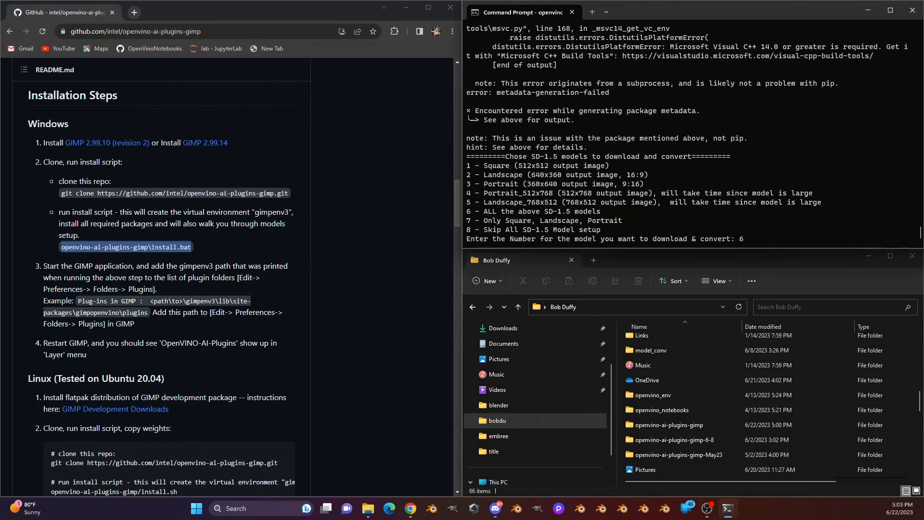
key("Return")
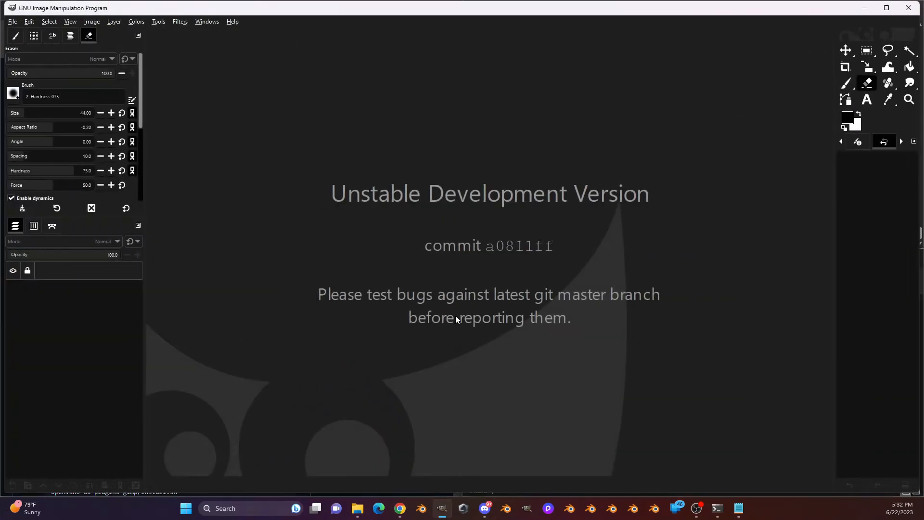
Step: In GIMP's preferences, check the plug-in folder list against the README's gimpenv3 plugins path and close the dialog without changes
left_click(29, 22)
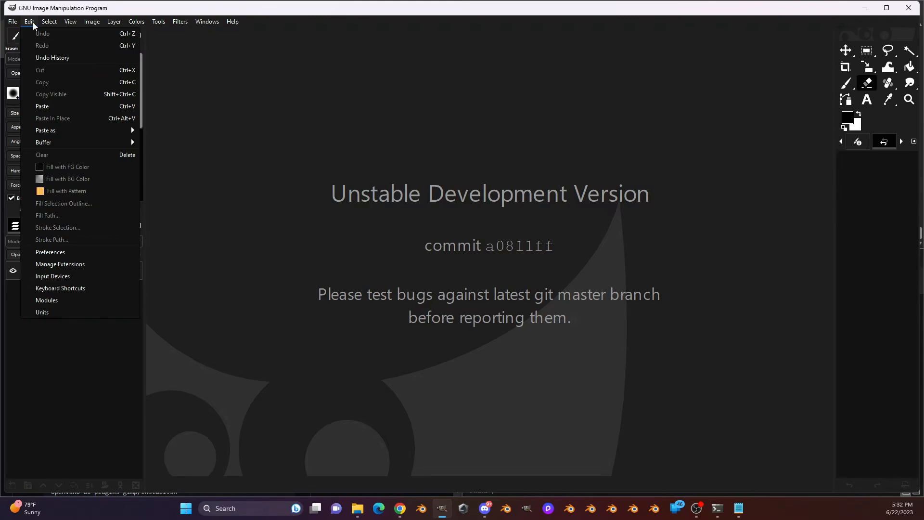
left_click(95, 251)
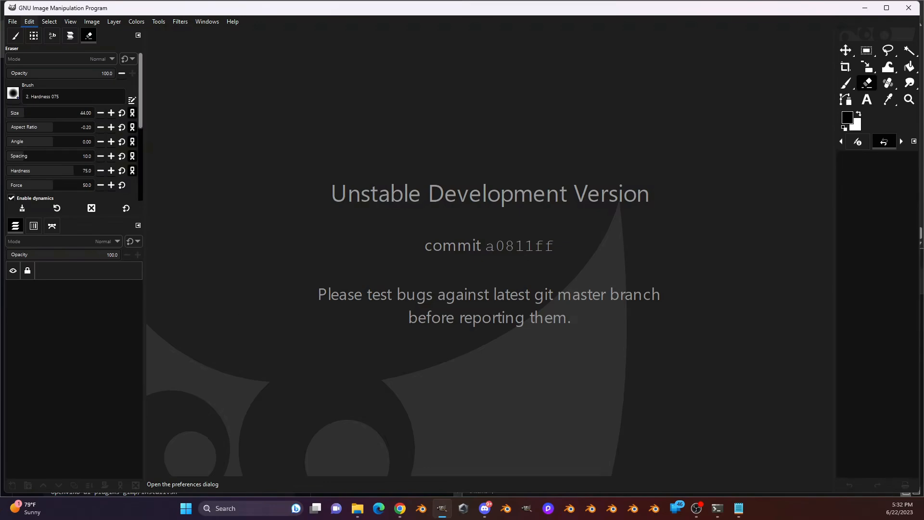
scroll(308, 277, "down", 1)
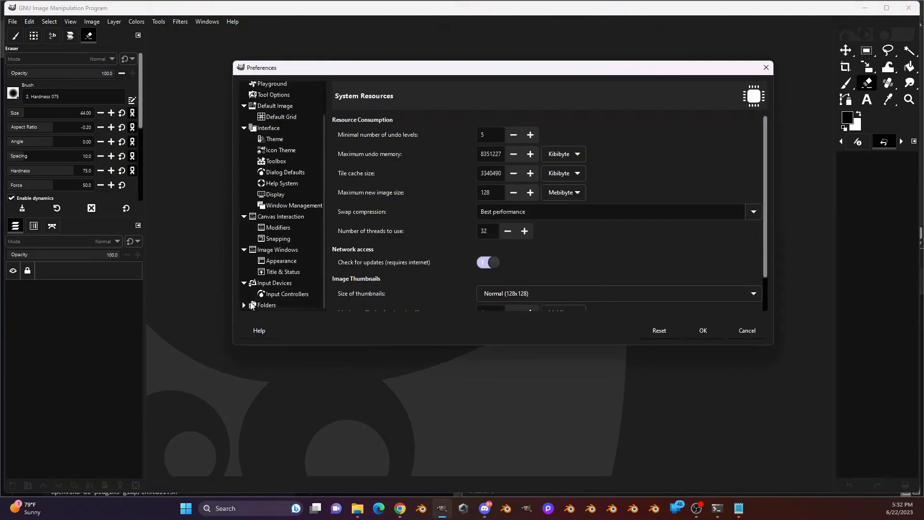
scroll(277, 296, "down", 3)
scroll(279, 300, "down", 2)
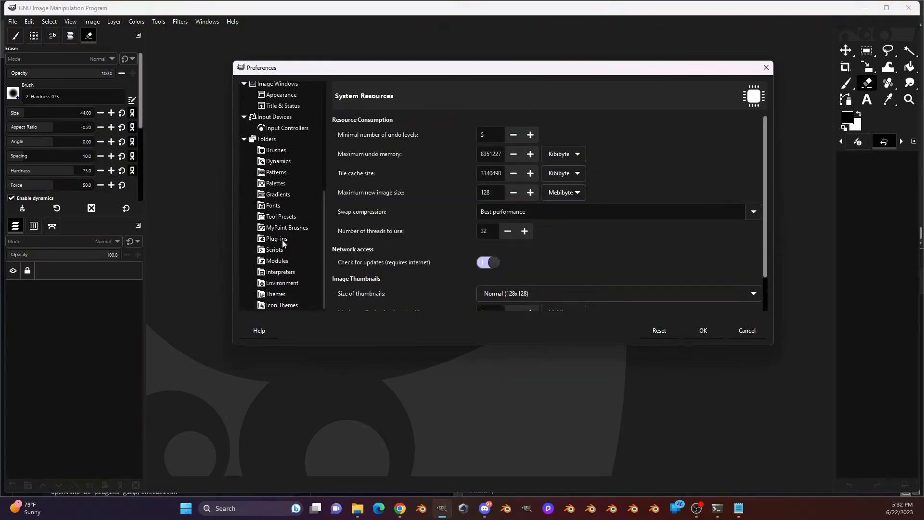
left_click(287, 239)
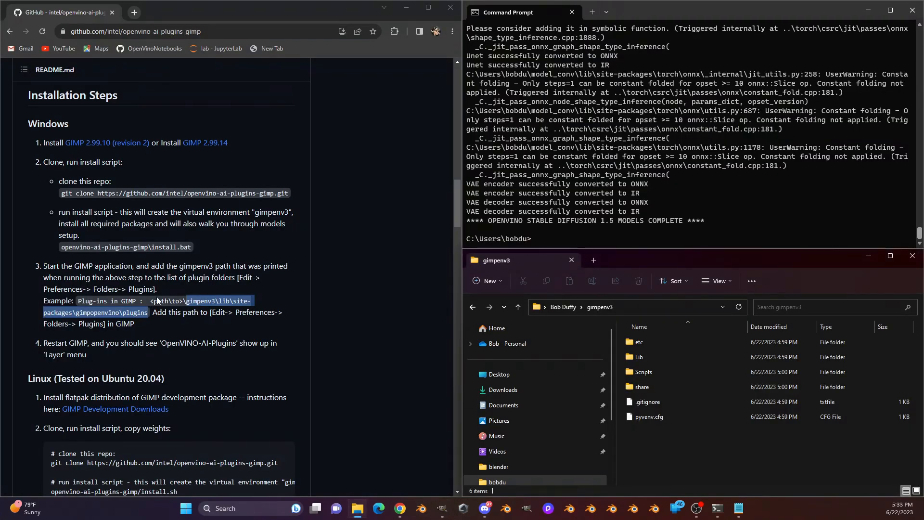
right_click(208, 306)
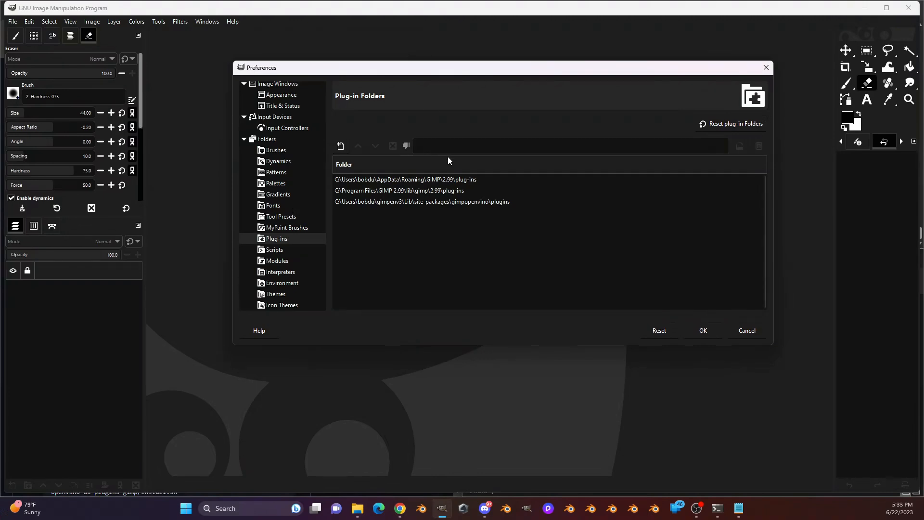
left_click(745, 333)
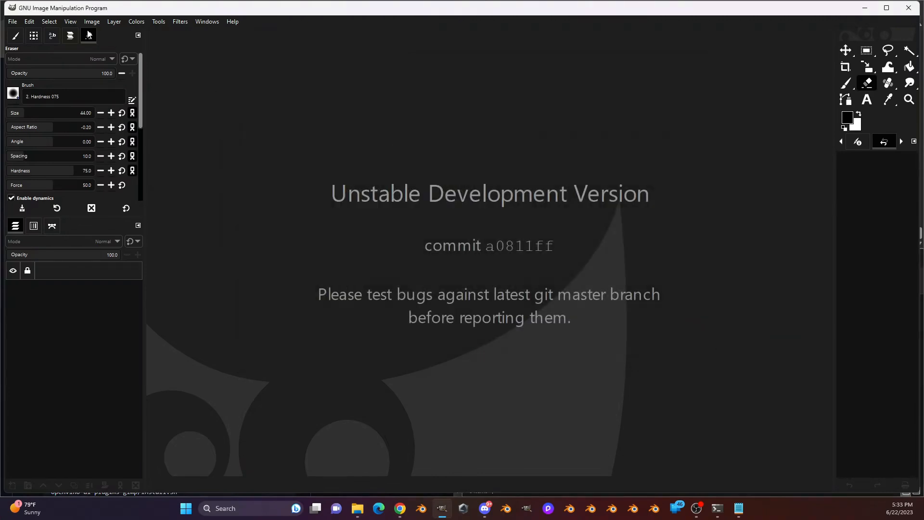
Step: Check which OpenVINO-AI-Plugins commands are offered for layers
left_click(110, 22)
mouse_move(161, 218)
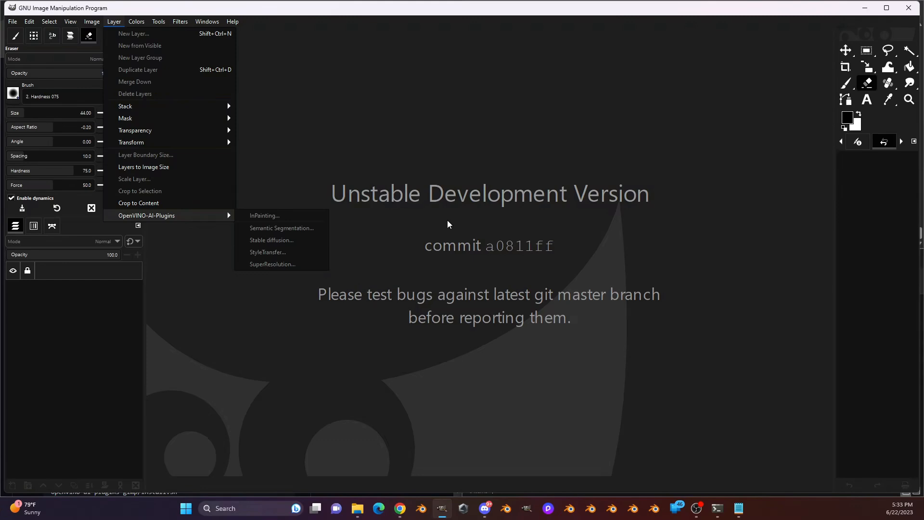
left_click(462, 218)
Step: Create a new image 512 px wide and 512 px high
left_click(12, 21)
left_click(29, 45)
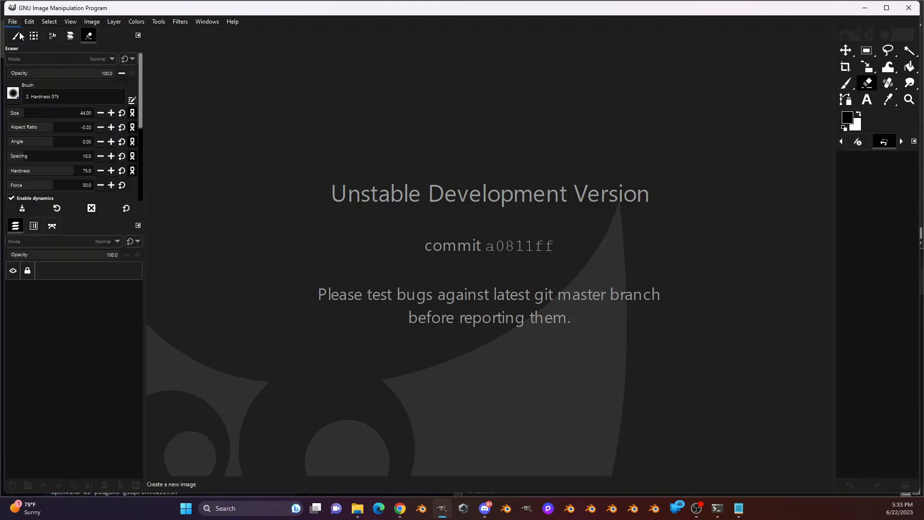
double_click(488, 191)
type("512")
key("Tab")
type("512")
left_click(536, 270)
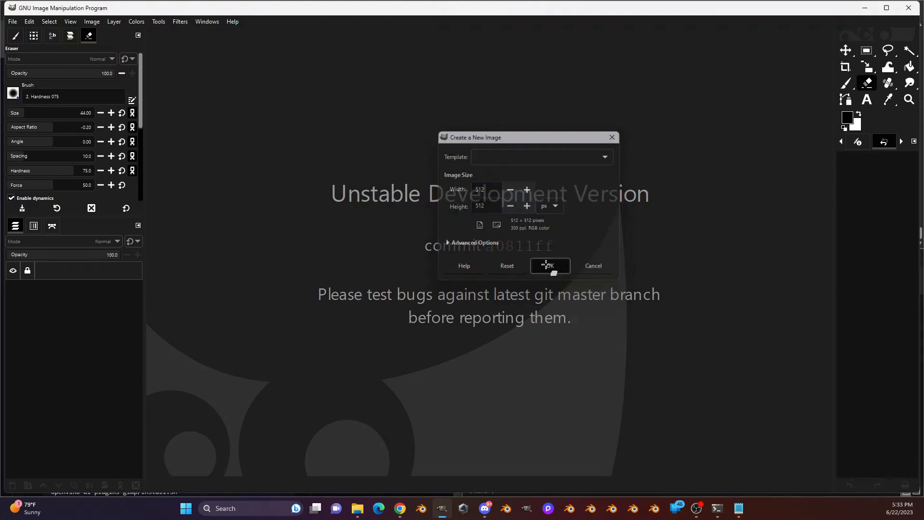
Step: Open the OpenVINO Stable Diffusion plugin on the blank layer and load its models with SD_1.5_square on GPU.1
left_click(116, 22)
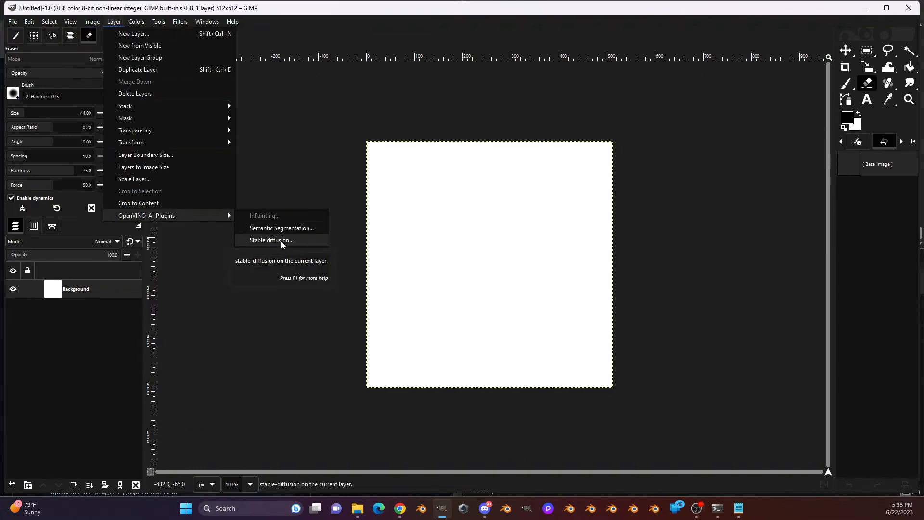
left_click(282, 241)
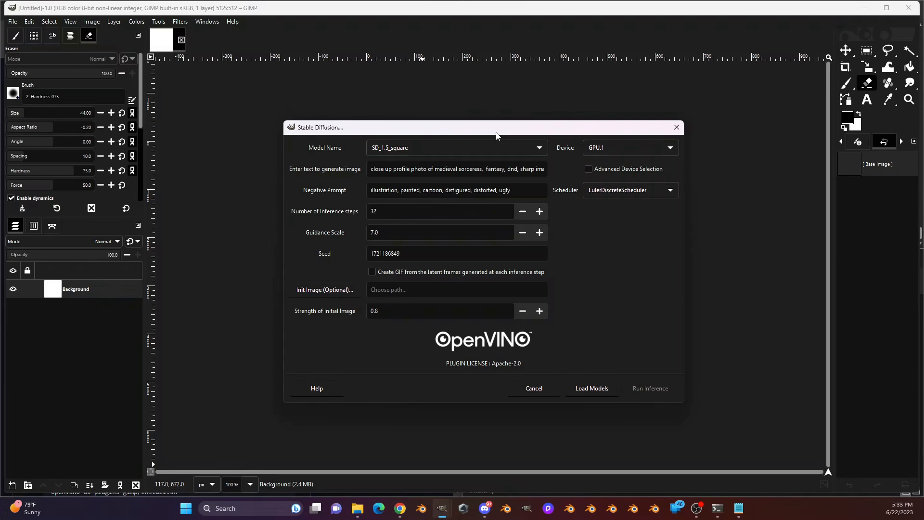
left_click(495, 147)
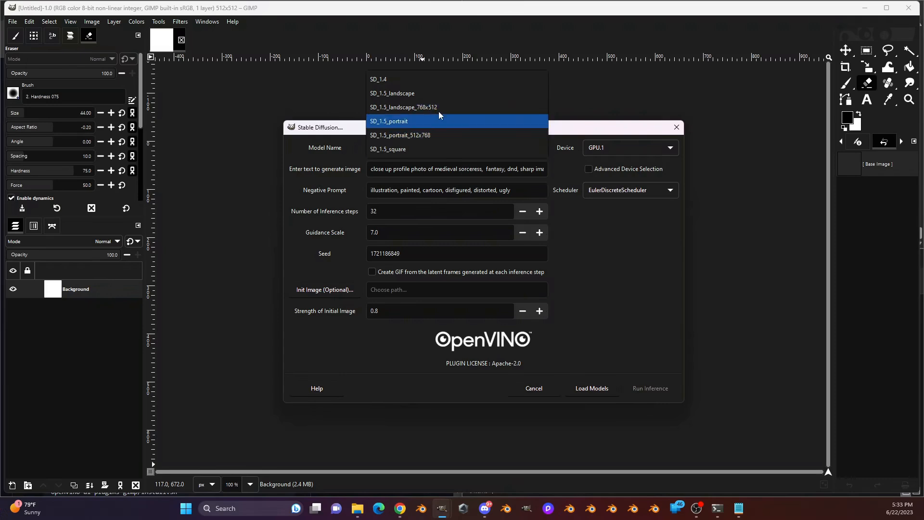
left_click(591, 273)
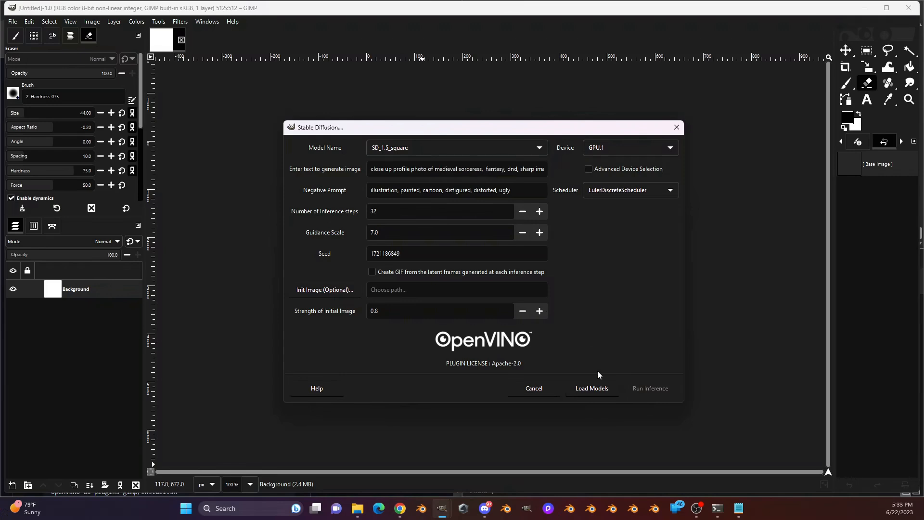
left_click(602, 389)
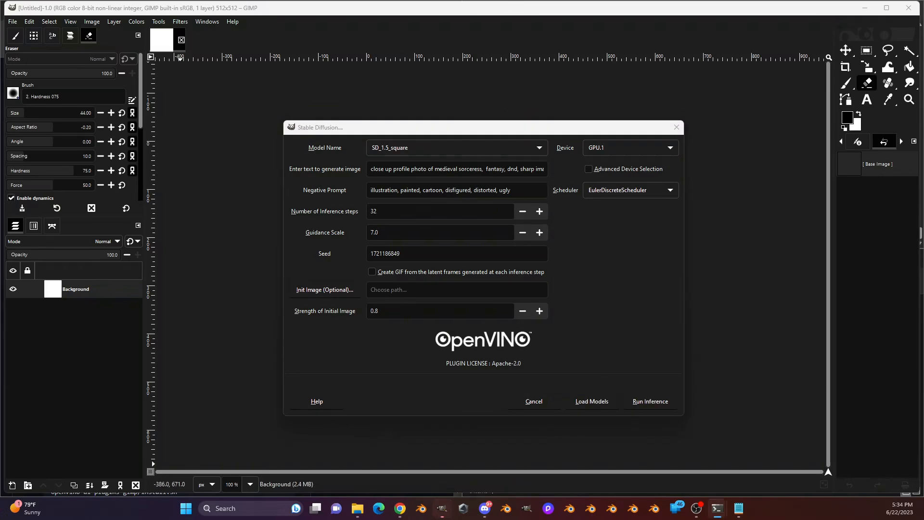
Step: Arrange the GIMP console and image window side by side and move the Stable Diffusion dialog off the canvas
left_click(717, 508)
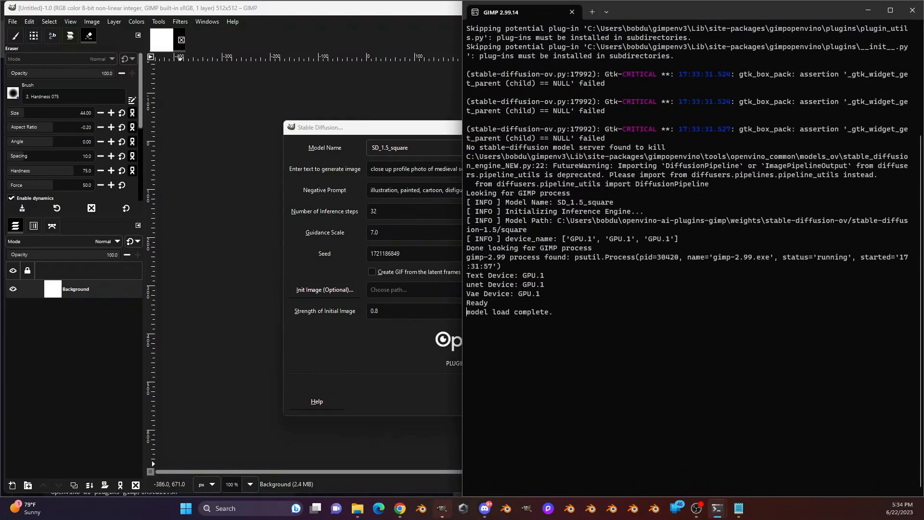
key("super+Right")
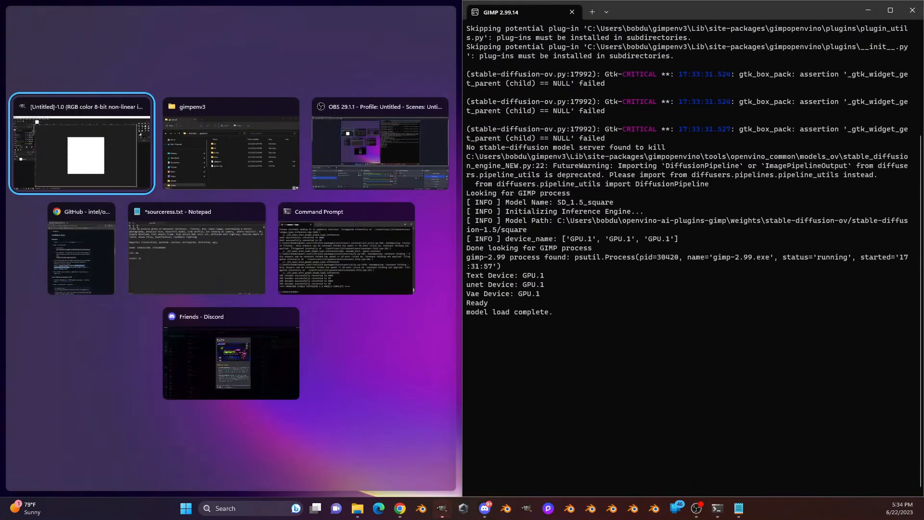
left_click(100, 144)
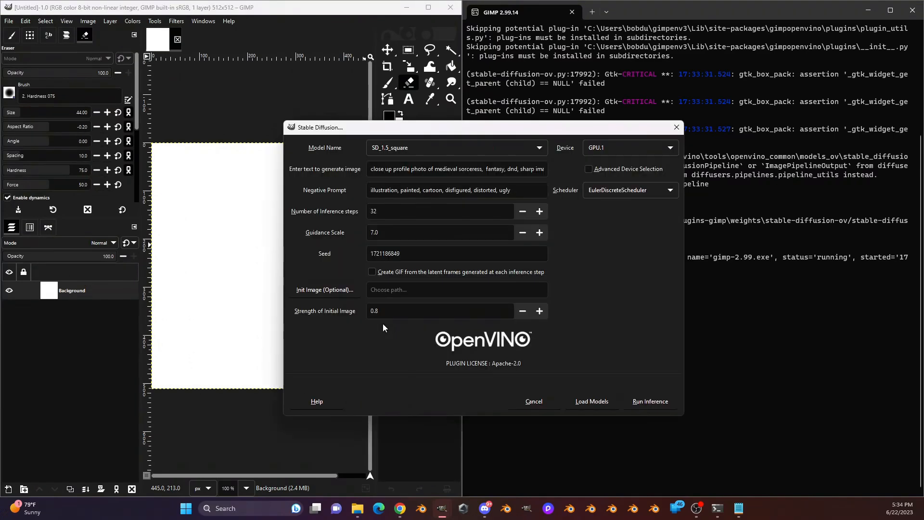
left_click_drag(489, 134, 628, 169)
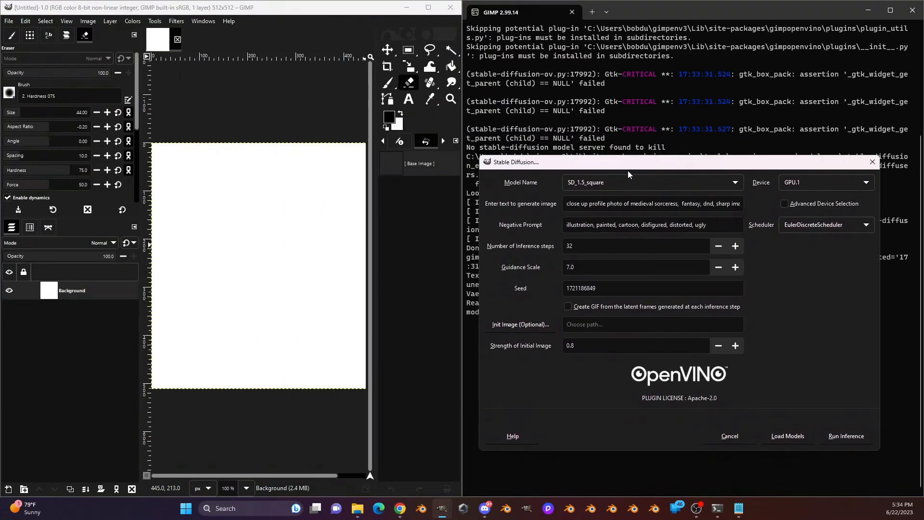
Step: Read through the full image generation prompt, from the medieval sorceress description to the lighting terms at its end
left_click(602, 204)
double_click(602, 204)
left_click(597, 205)
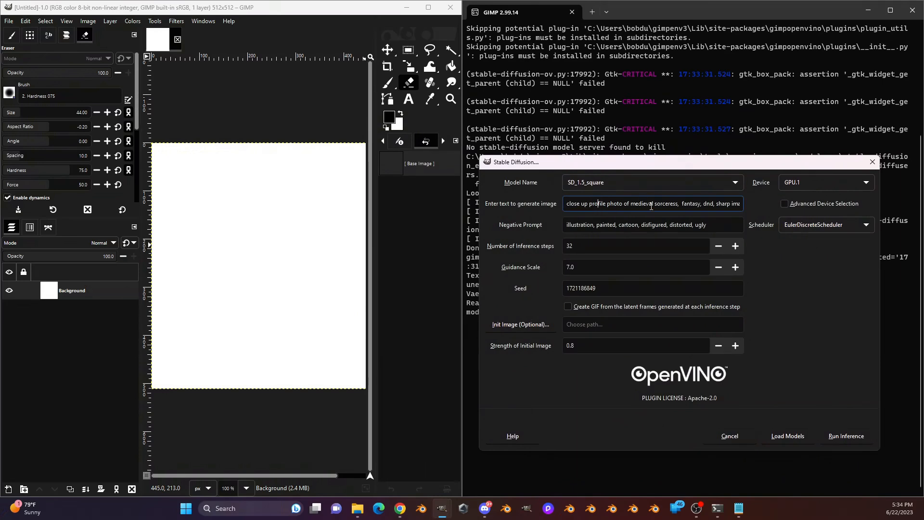
left_click(714, 204)
type(", sharp image, overlookin")
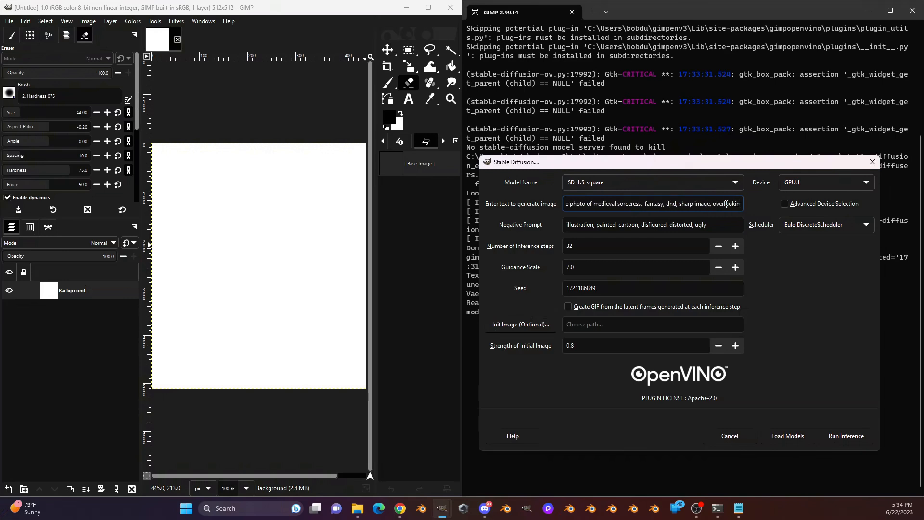
type("g a forest, photography, detailed face, beautiful mod")
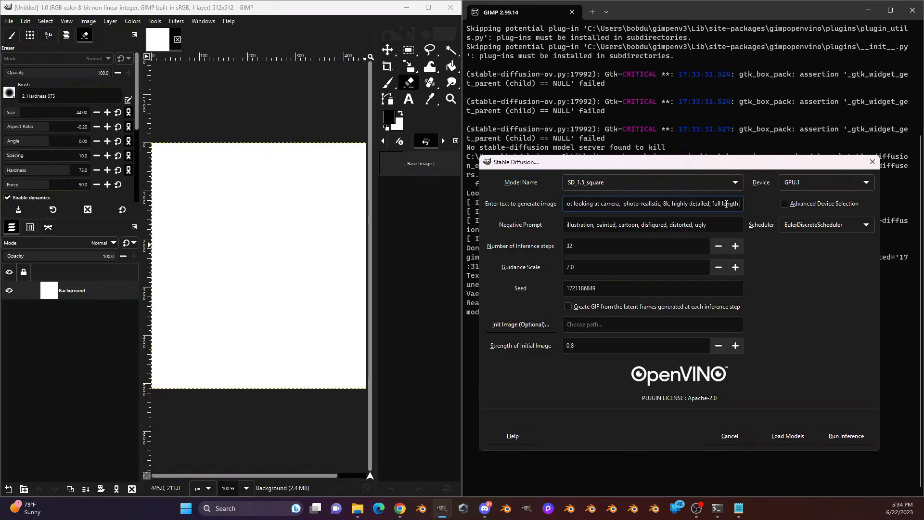
type("art, diffused soft lig")
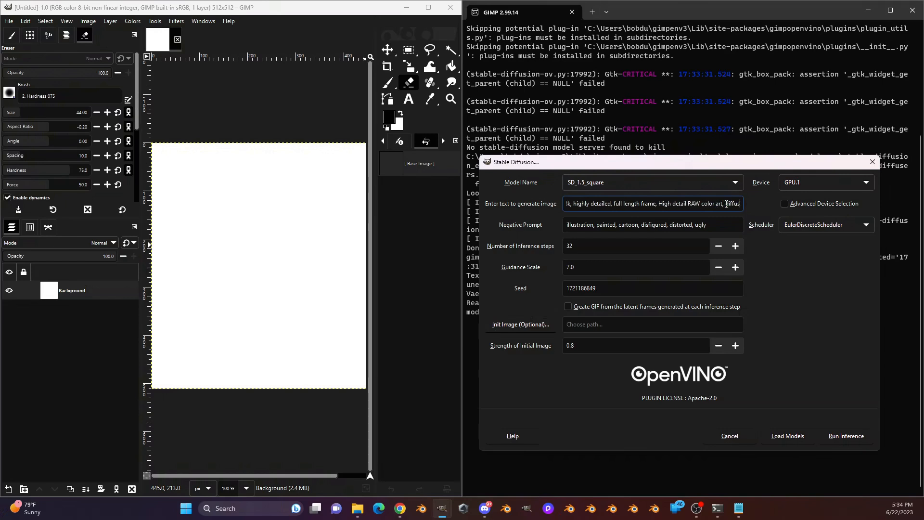
Step: Review the negative prompt, number of inference steps, guidance scale and seed in the Stable Diffusion dialog
double_click(619, 225)
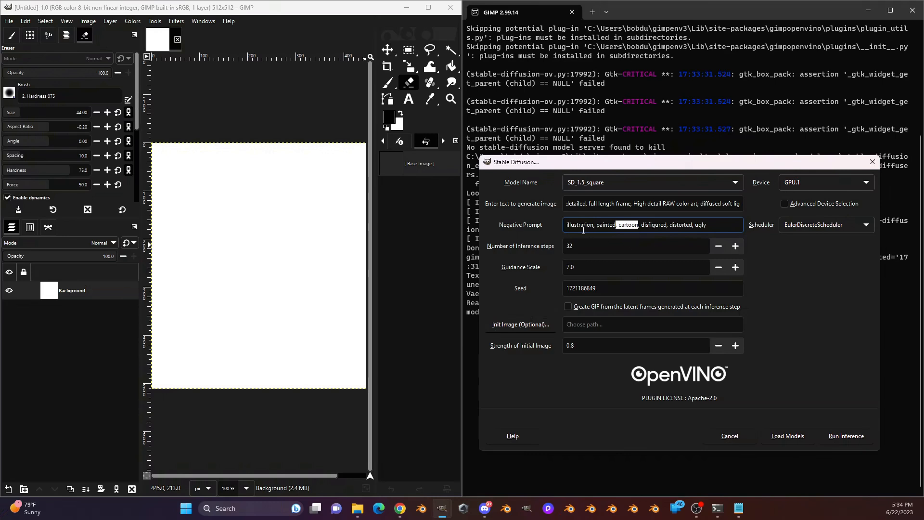
left_click(598, 230)
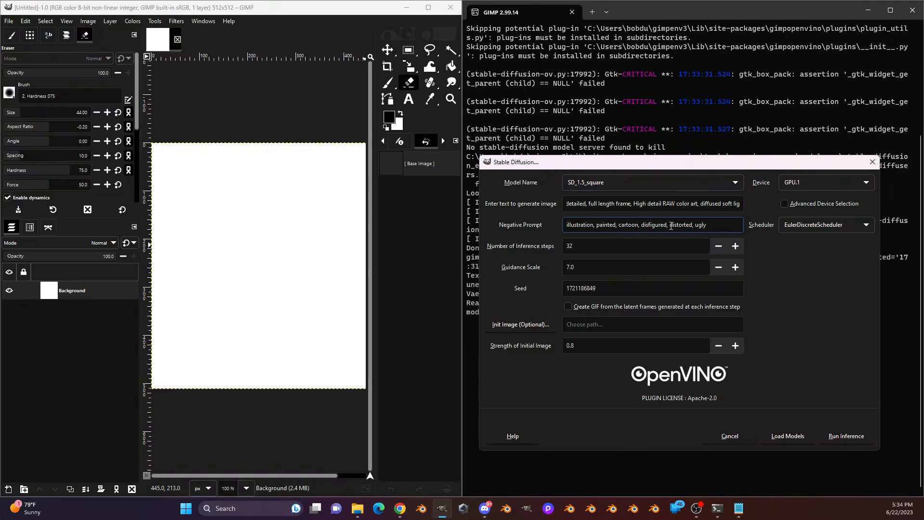
left_click(582, 247)
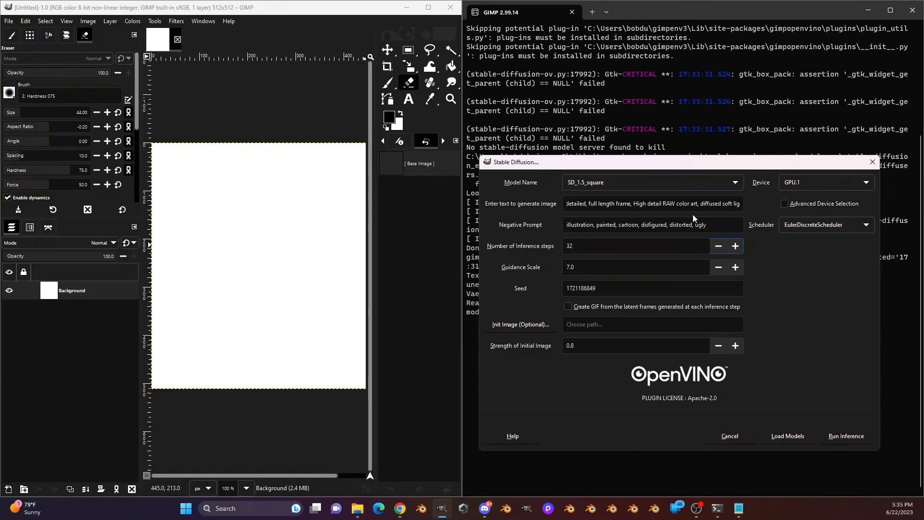
double_click(590, 269)
left_click(591, 268)
double_click(580, 288)
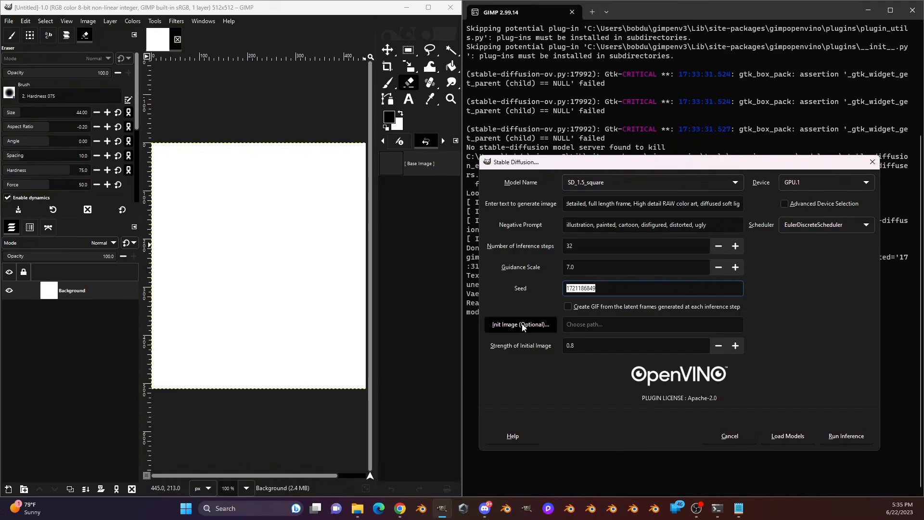
Step: Try a Strength of Initial Image of 1 and return it to 0.8
left_click_drag(579, 347, 550, 346)
type("0")
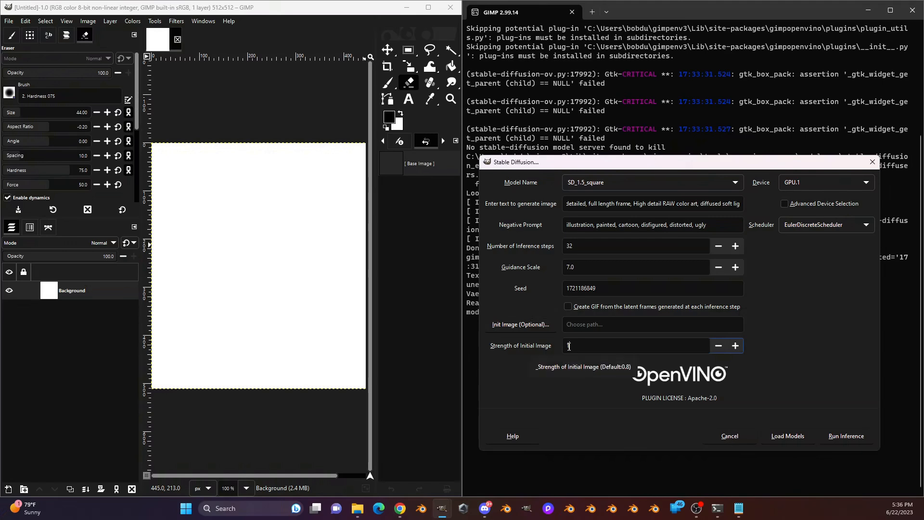
type(".")
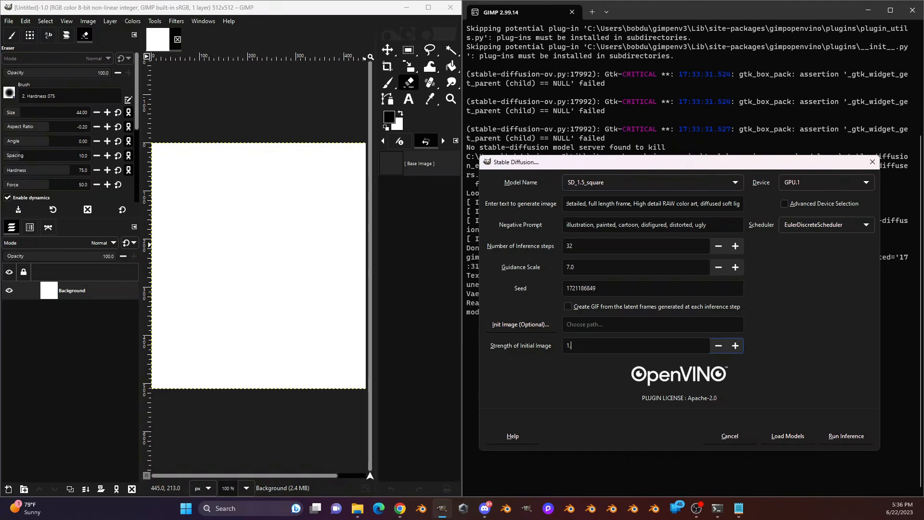
key("BackSpace")
type("0.8")
key("BackSpace")
Step: Keep GPU.1 as the device and generate the sorceress image with the SD_1.5_square model
left_click(821, 184)
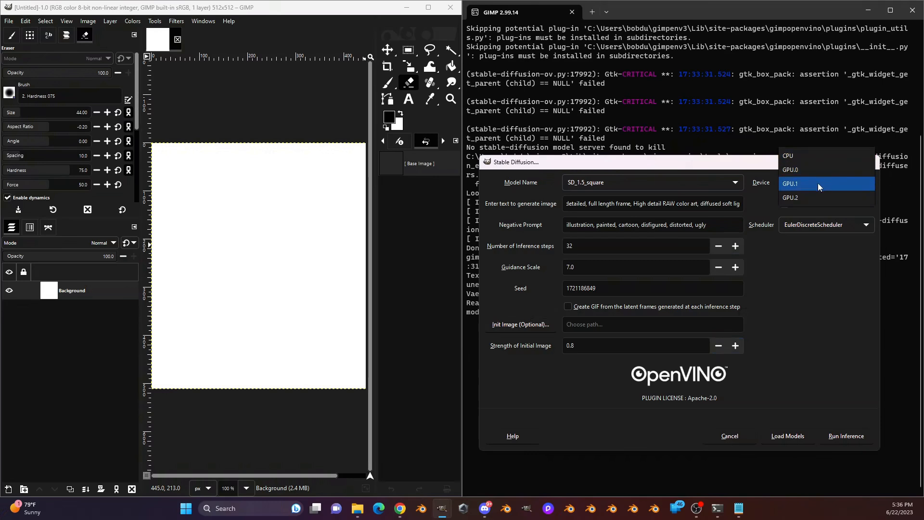
left_click(807, 183)
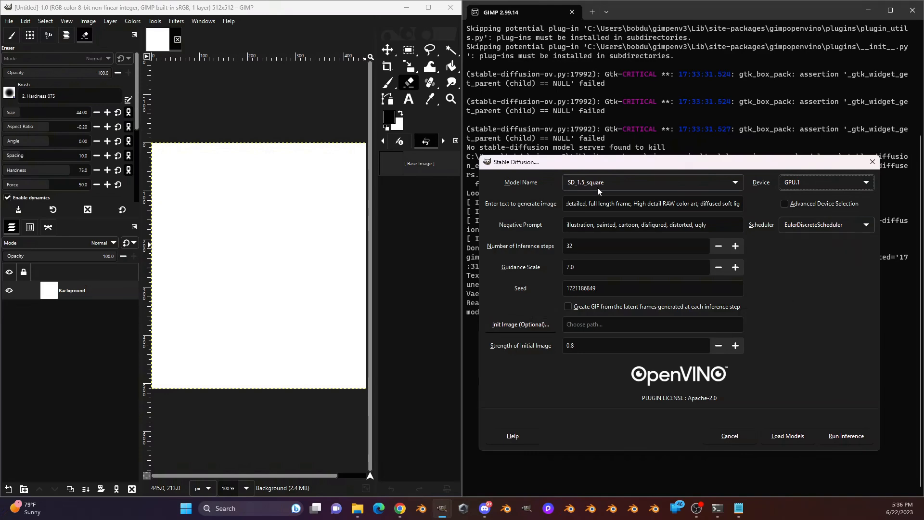
left_click(847, 436)
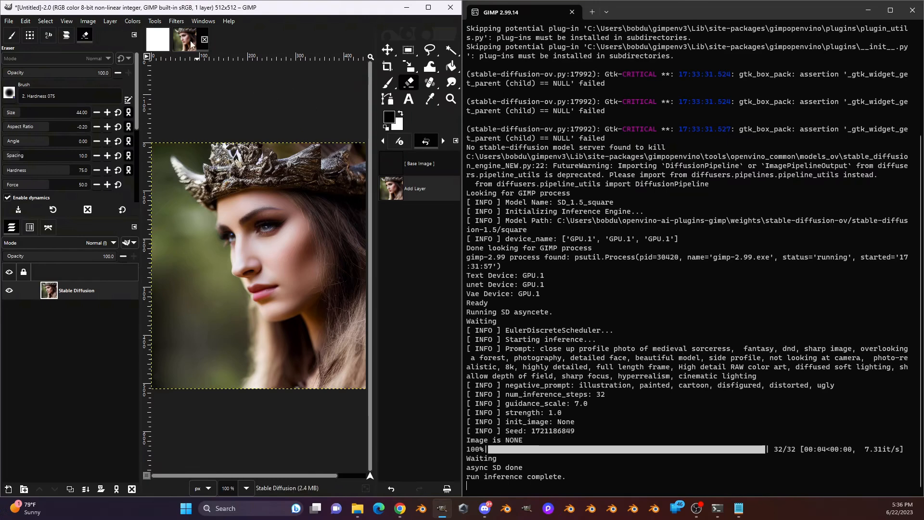
Step: Reopen Stable Diffusion, add "gold crown," to the prompt after "medieval sorceress," and generate another image
left_click(176, 21)
mouse_move(154, 24)
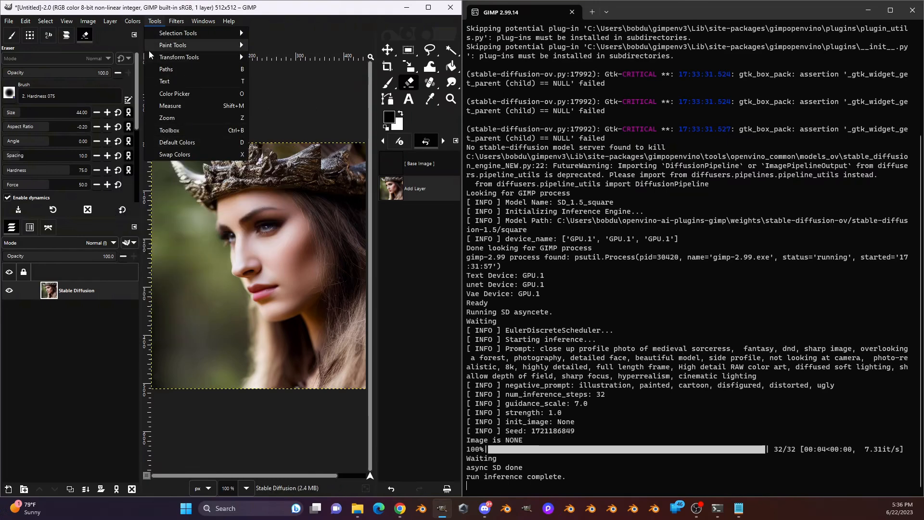
mouse_move(110, 21)
mouse_move(211, 221)
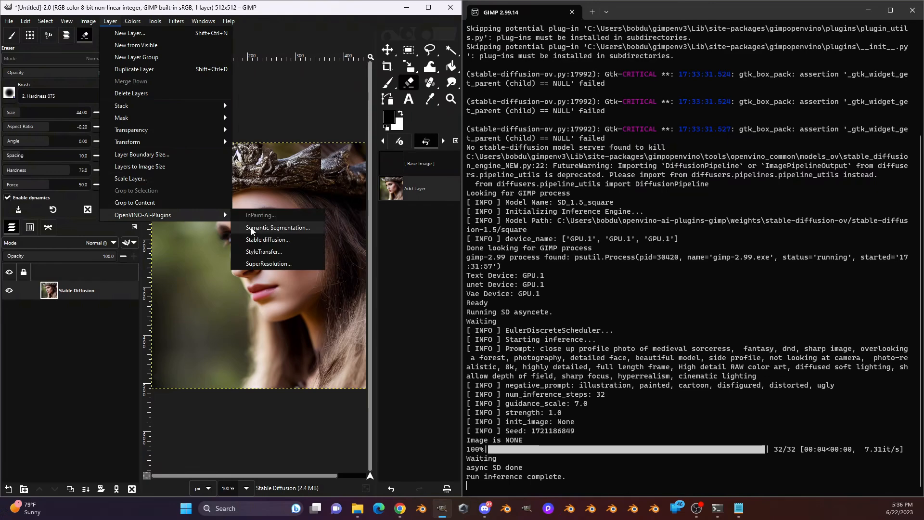
left_click(278, 245)
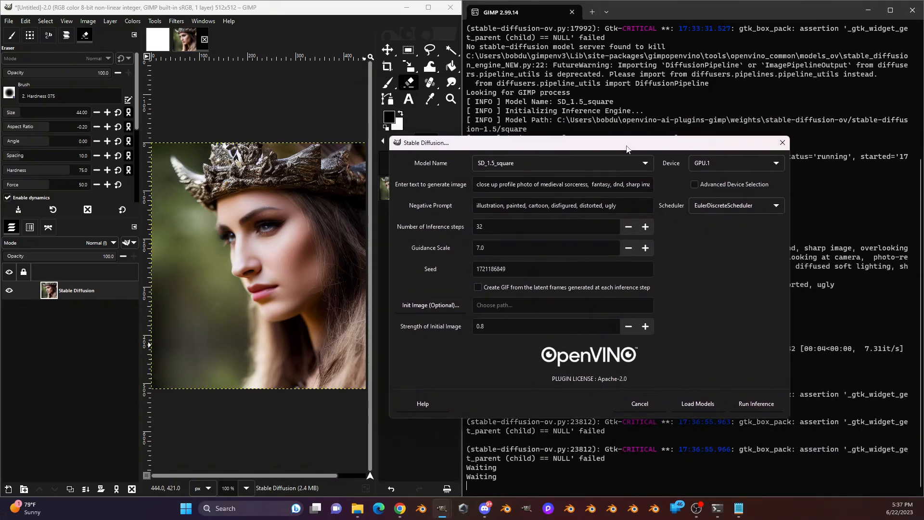
left_click(592, 184)
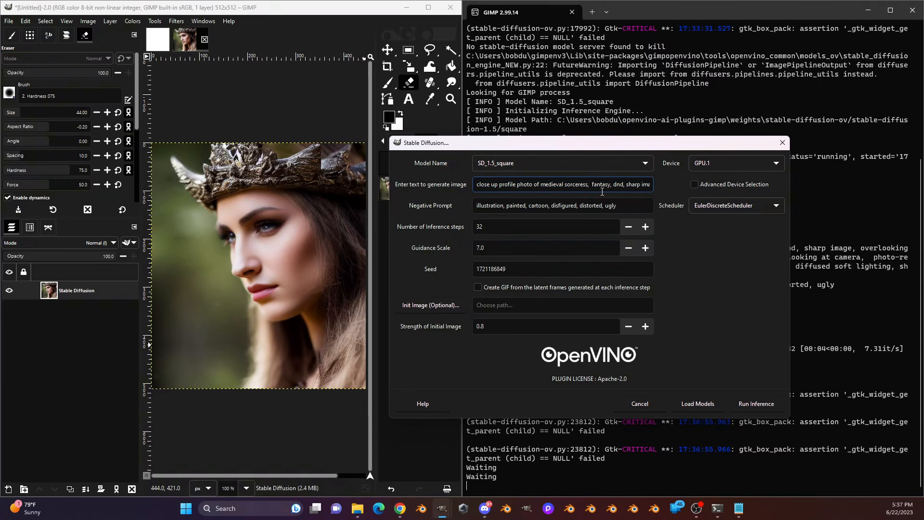
type("gold crown,")
left_click(749, 405)
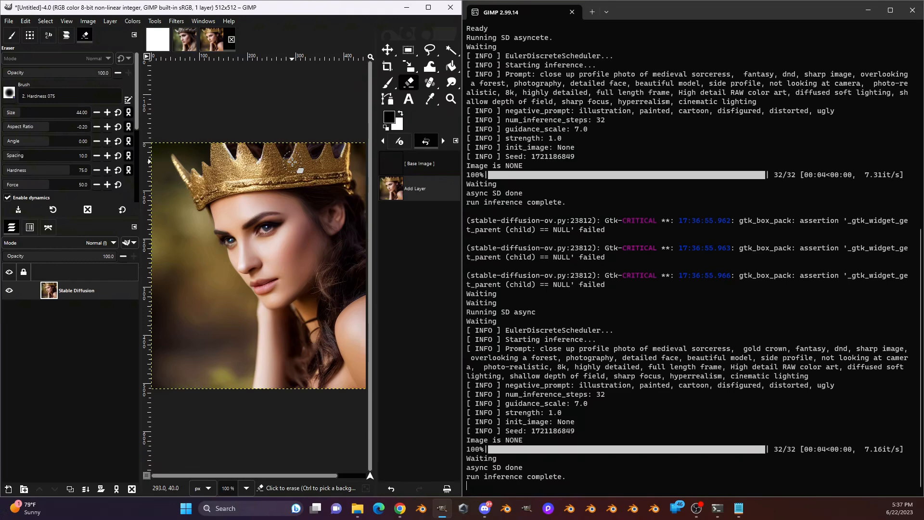
Step: Reopen Stable Diffusion, clear the seed so a random one is used, and generate a new image from the gold crown prompt
left_click(156, 21)
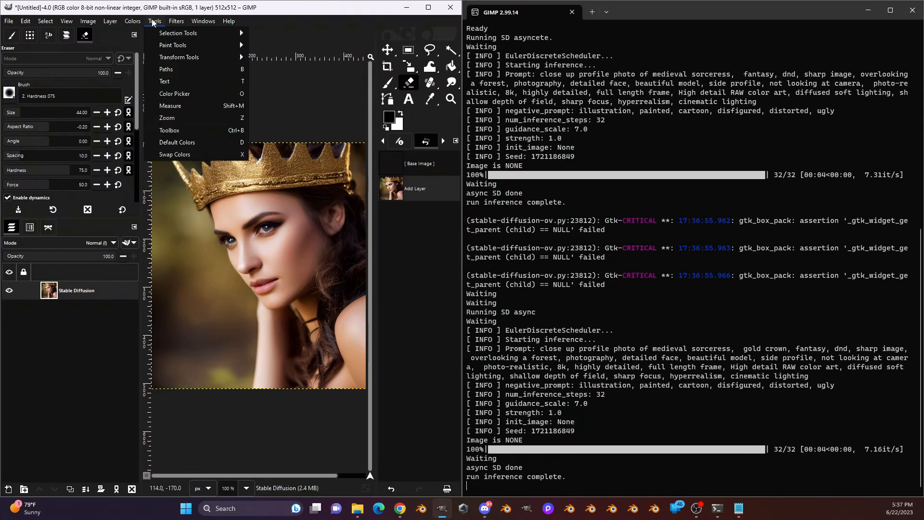
mouse_move(129, 23)
mouse_move(202, 215)
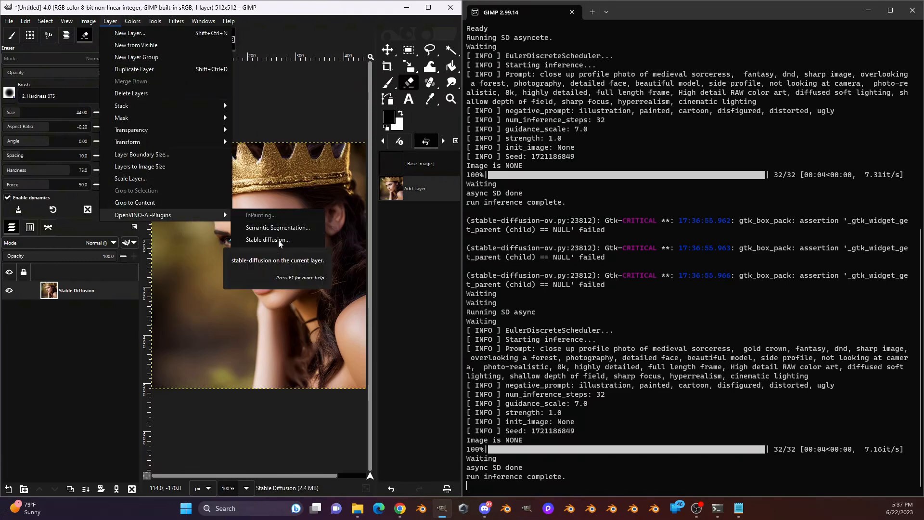
left_click(278, 241)
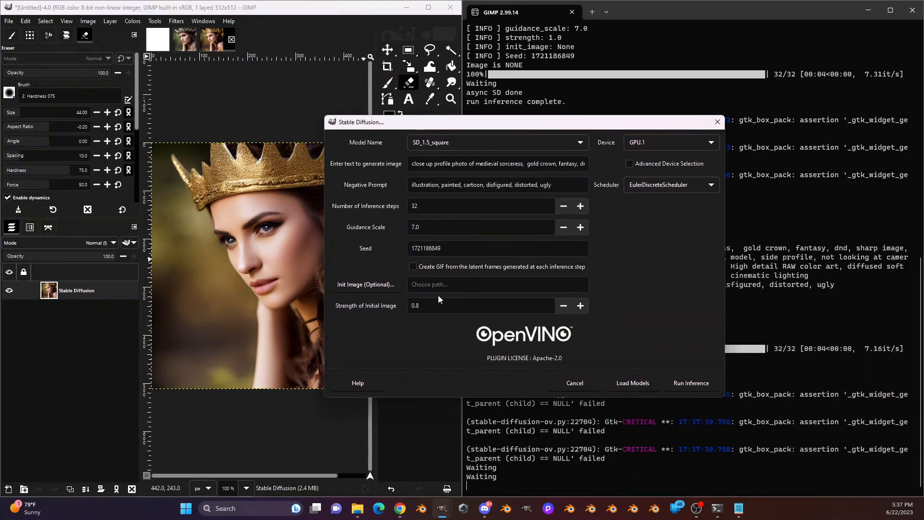
double_click(436, 249)
key("BackSpace")
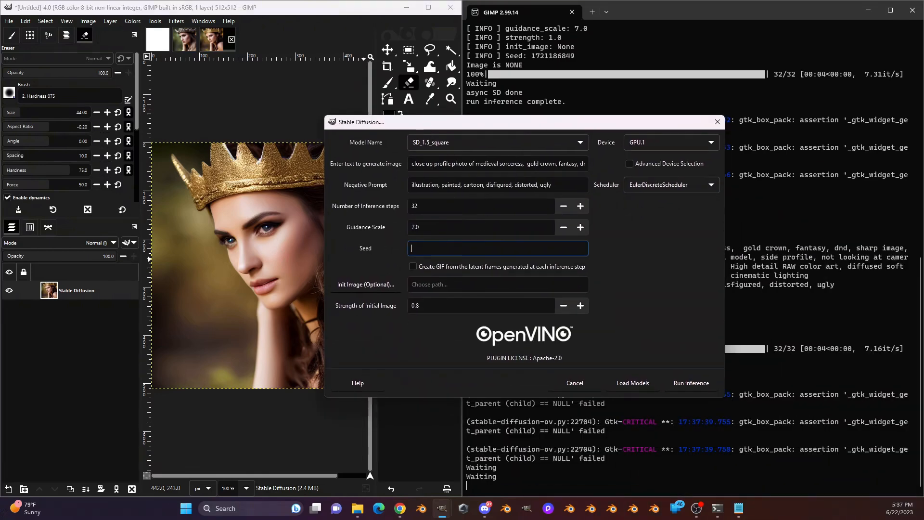
left_click(680, 387)
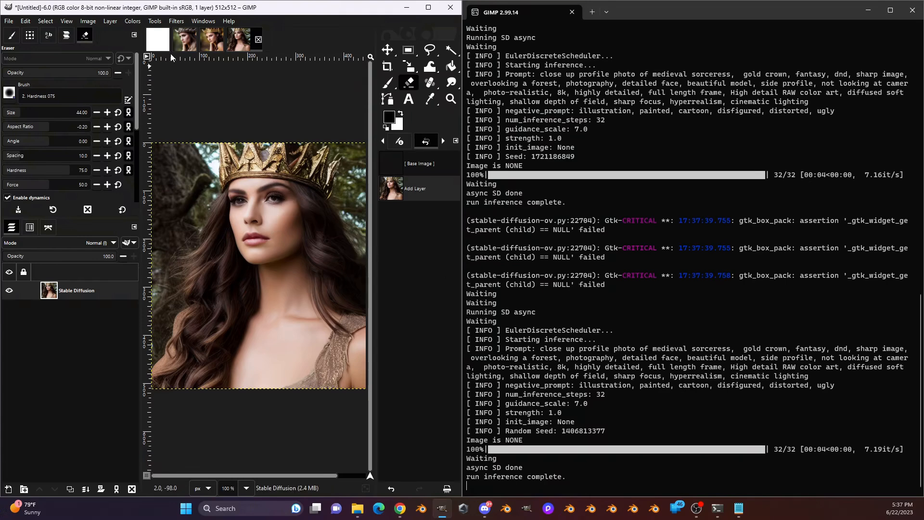
Step: Reopen Stable Diffusion on the latest image and set the number of inference steps to 50
left_click(155, 20)
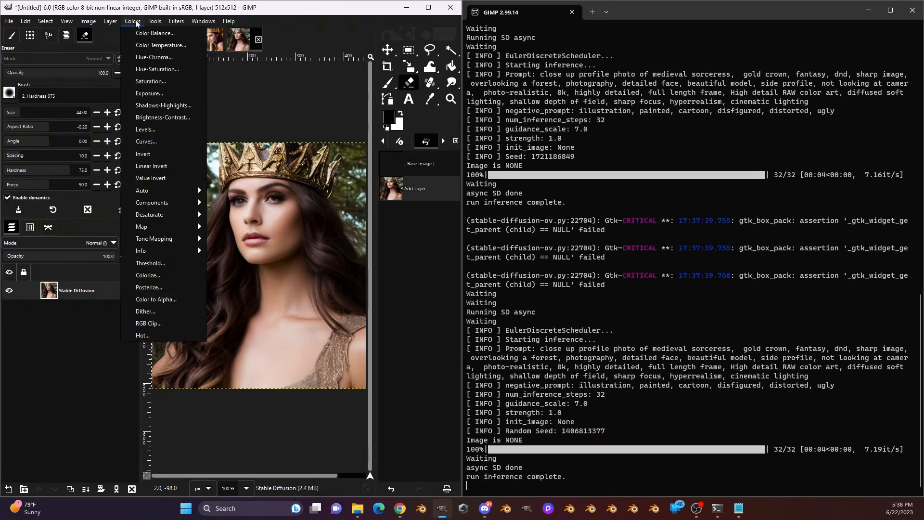
mouse_move(112, 22)
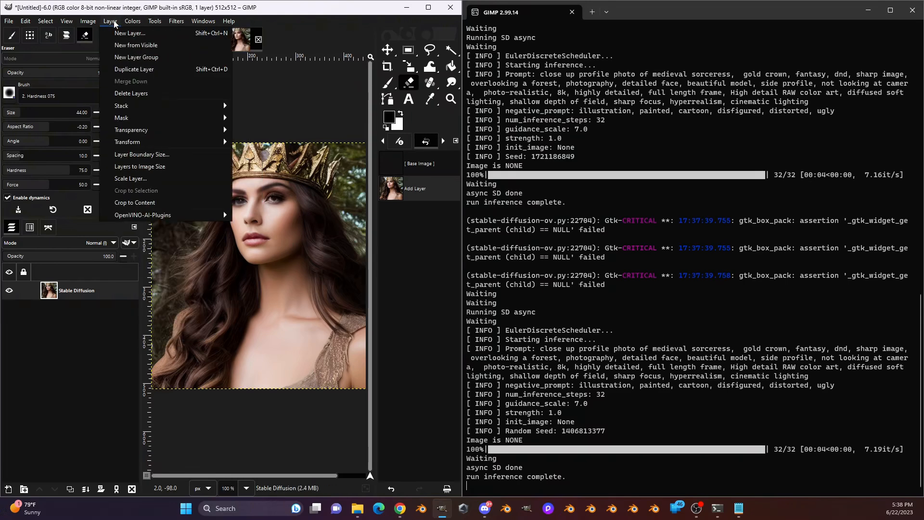
mouse_move(228, 218)
left_click(281, 242)
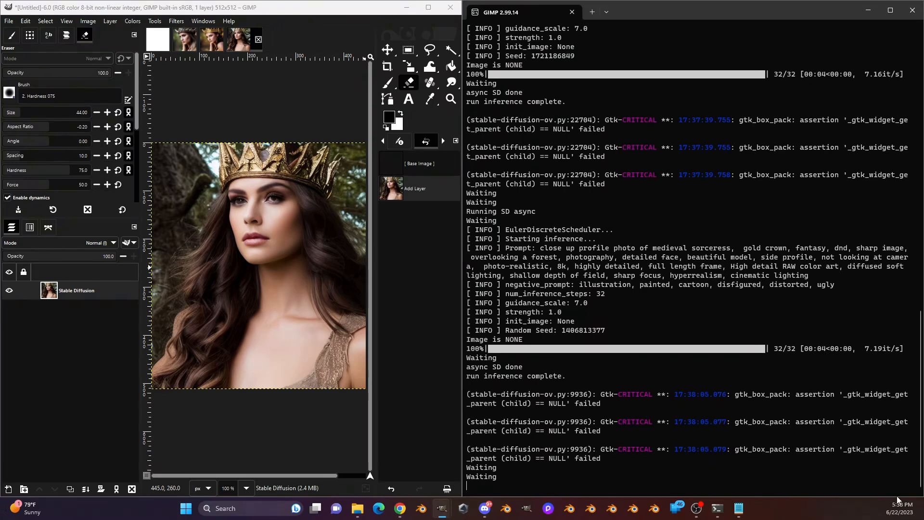
double_click(485, 286)
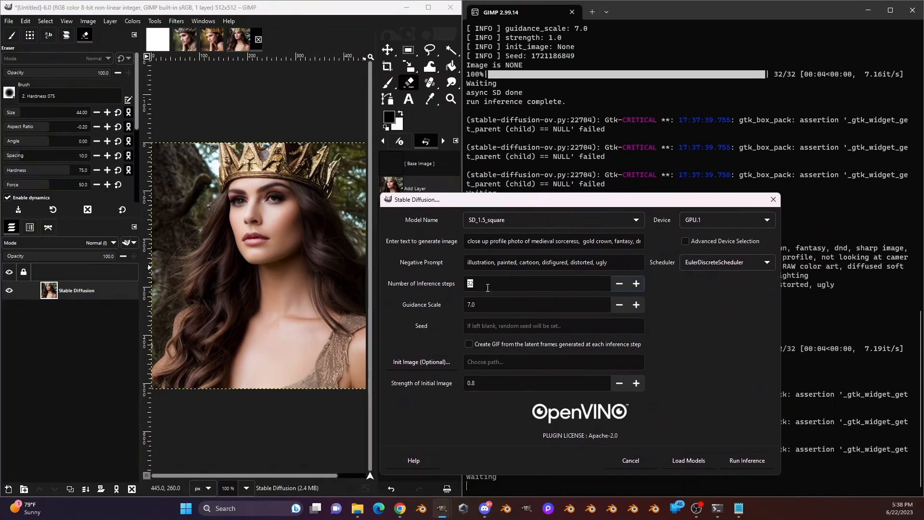
type("50")
Step: Add "ornate clothes," to the prompt after "gold crown," and run the image generation
left_click(577, 241)
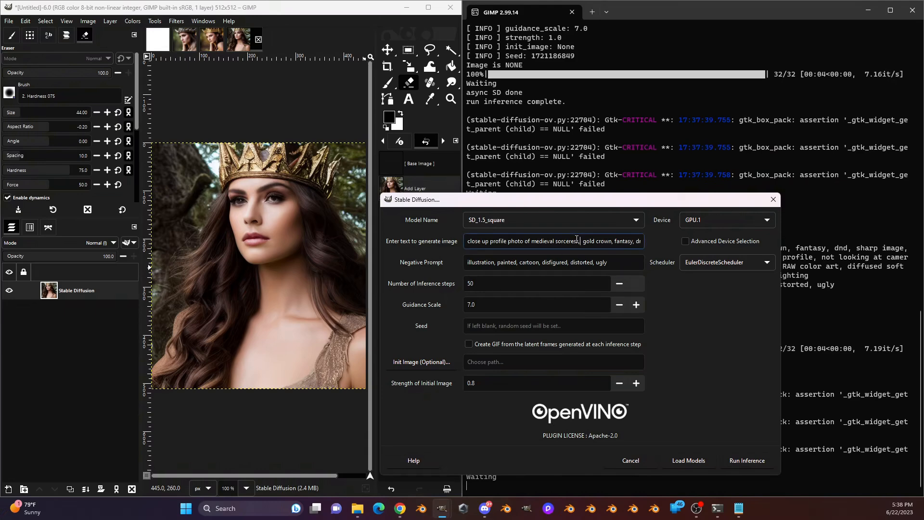
type("ornate clothes,")
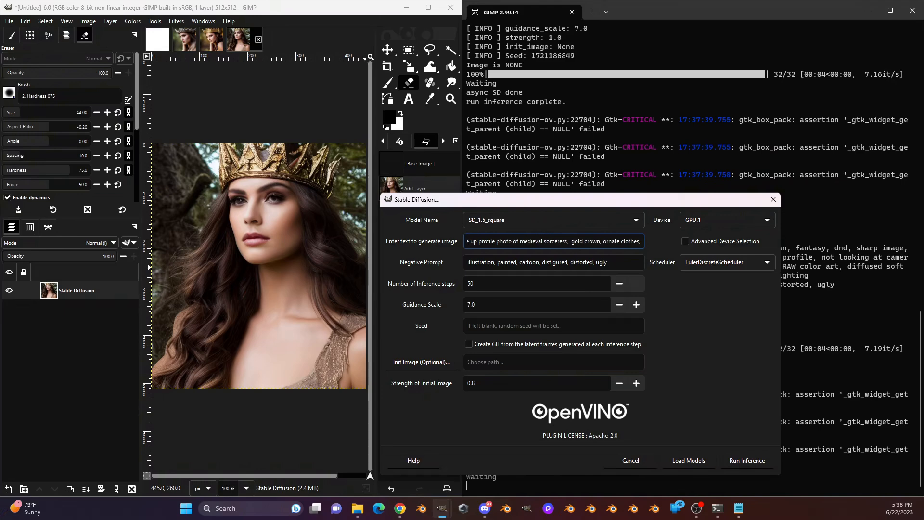
left_click(739, 461)
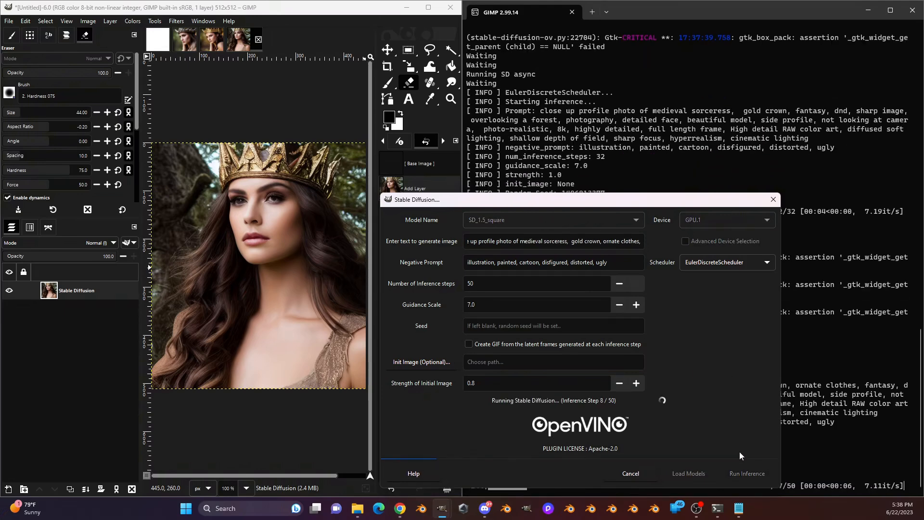